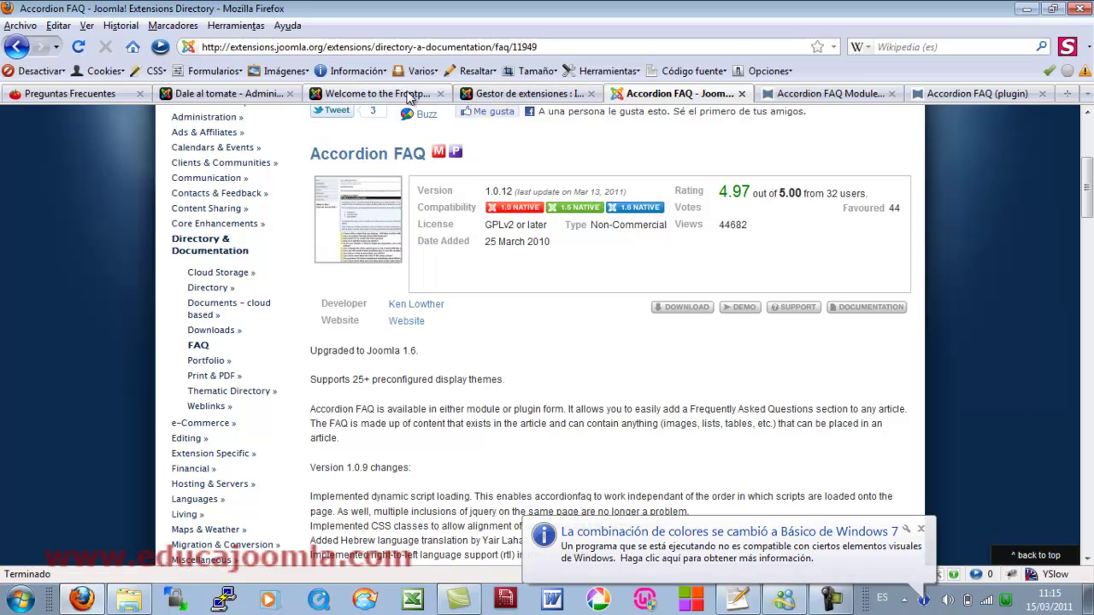
# - Open the Preguntas Frecuentes page on the local Dale al tomate site and examine its article text
pyautogui.click(369, 93)
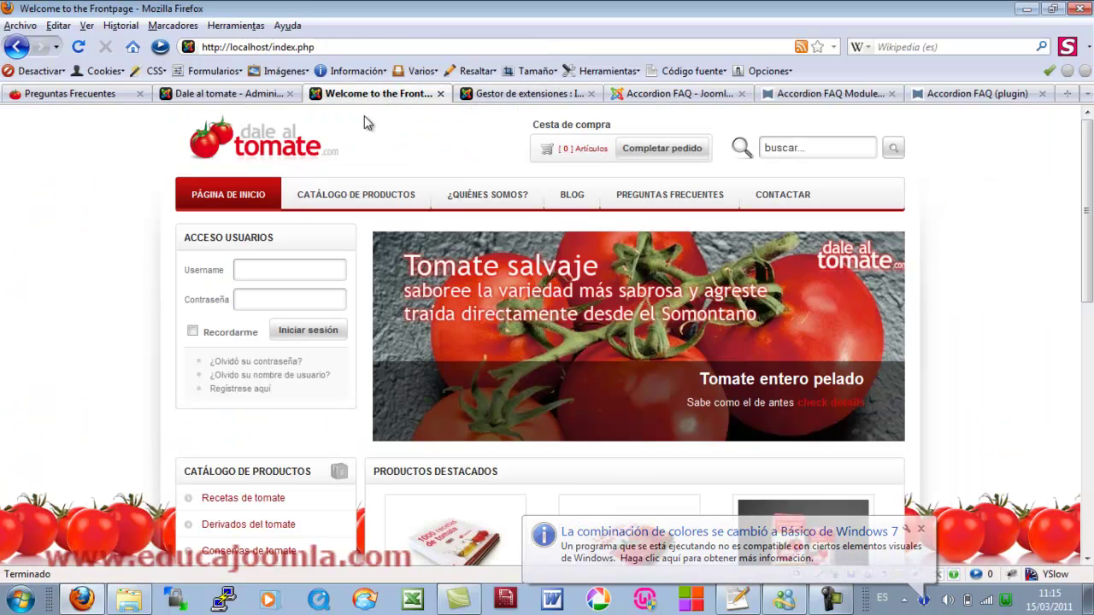
pyautogui.click(651, 201)
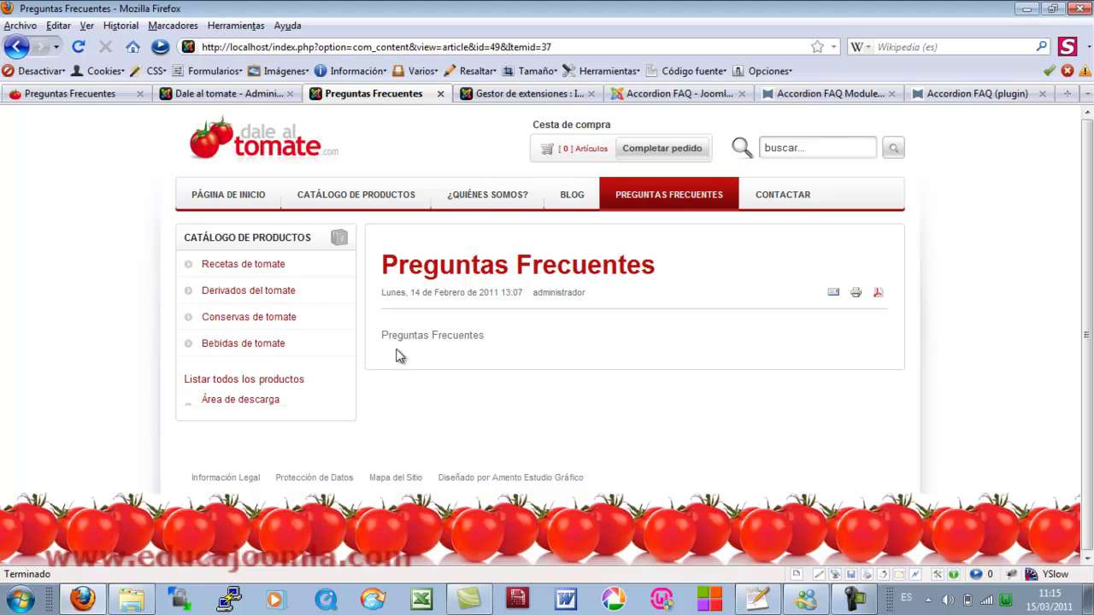
pyautogui.moveTo(383, 343); pyautogui.dragTo(491, 343)
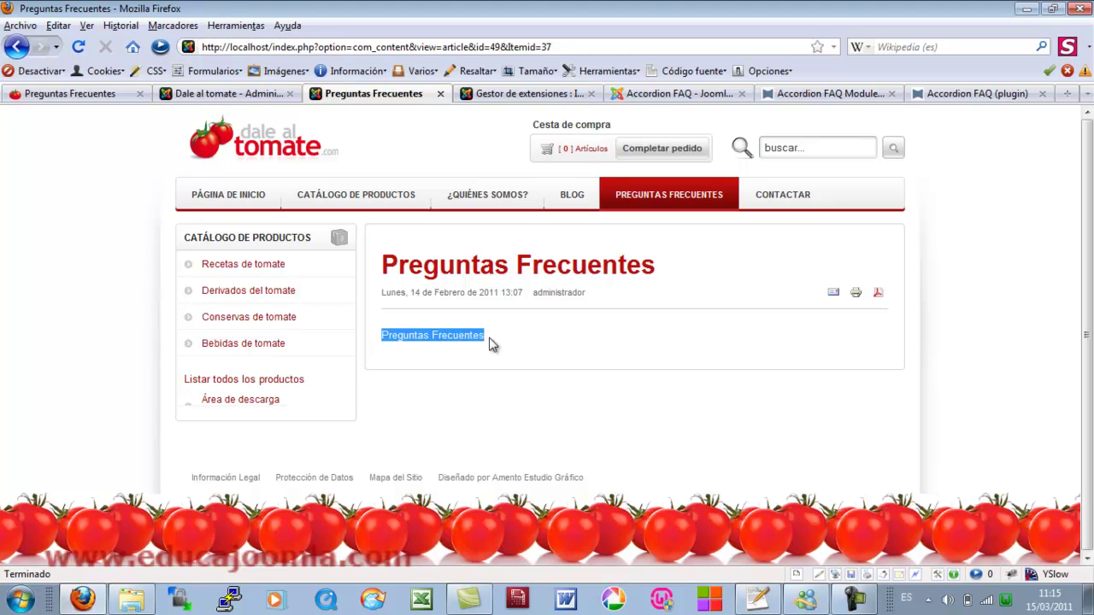
# - Examine the accordion on the live dalealtomate.com Preguntas Frecuentes page by reloading it and expanding questions 1 to 4 in turn
pyautogui.click(85, 94)
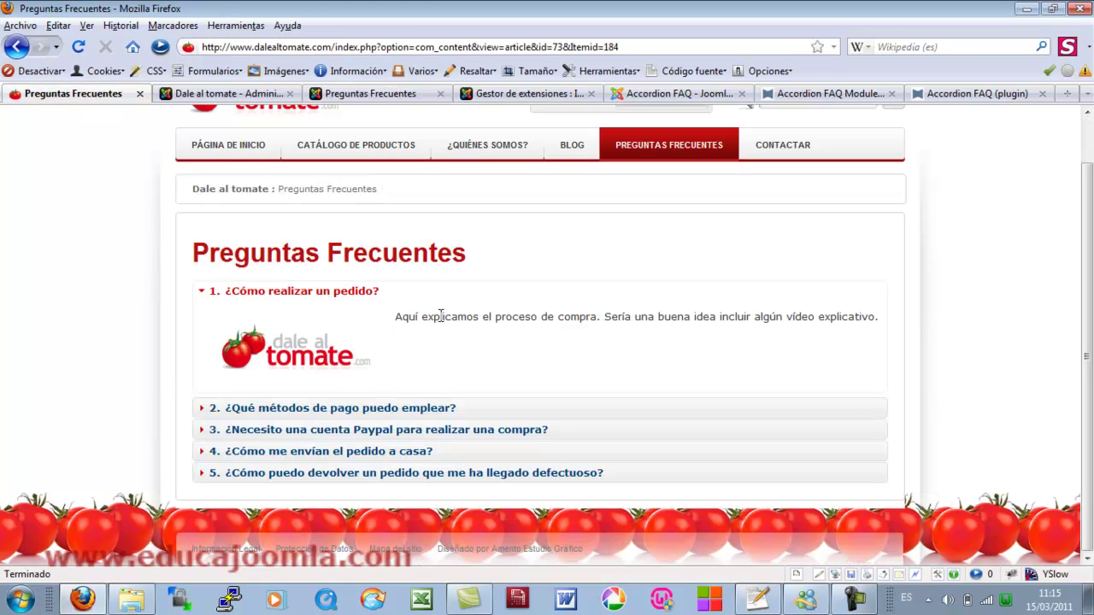
pyautogui.click(651, 147)
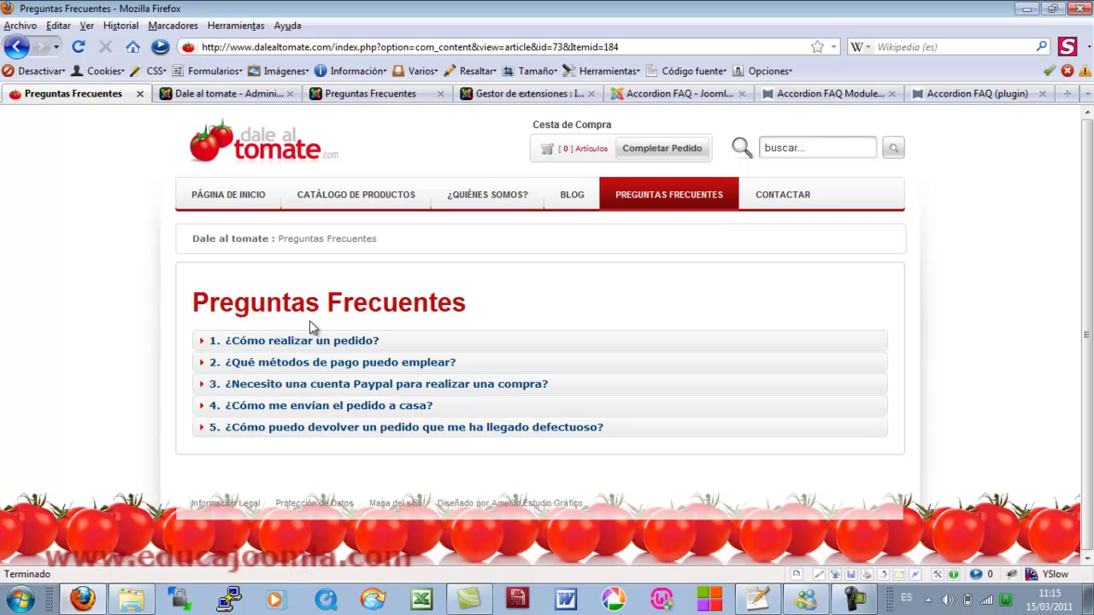
pyautogui.click(266, 341)
pyautogui.click(339, 462)
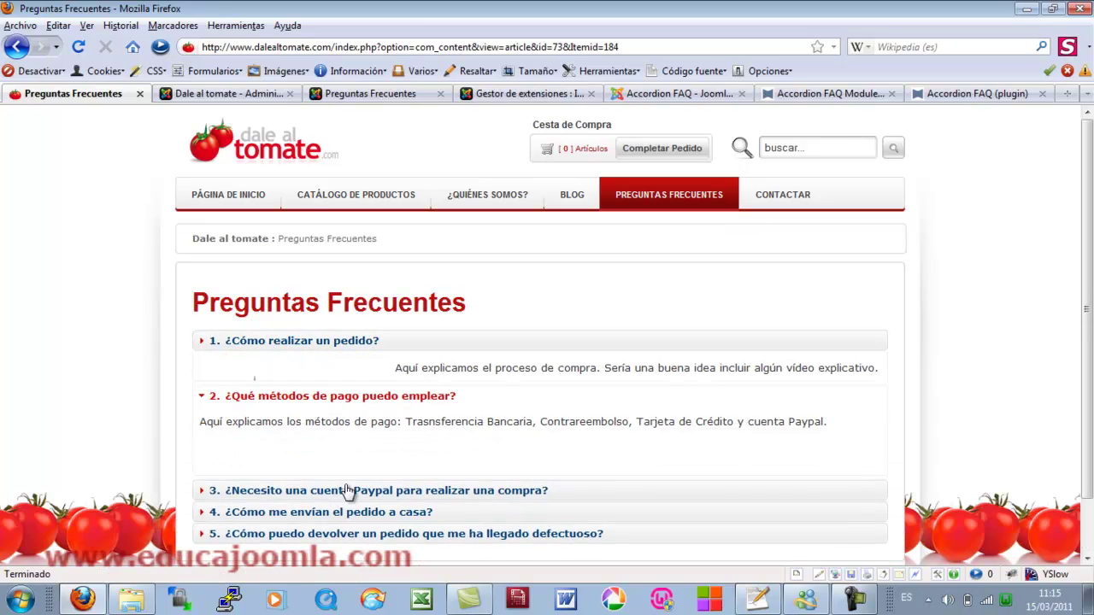
pyautogui.click(351, 481)
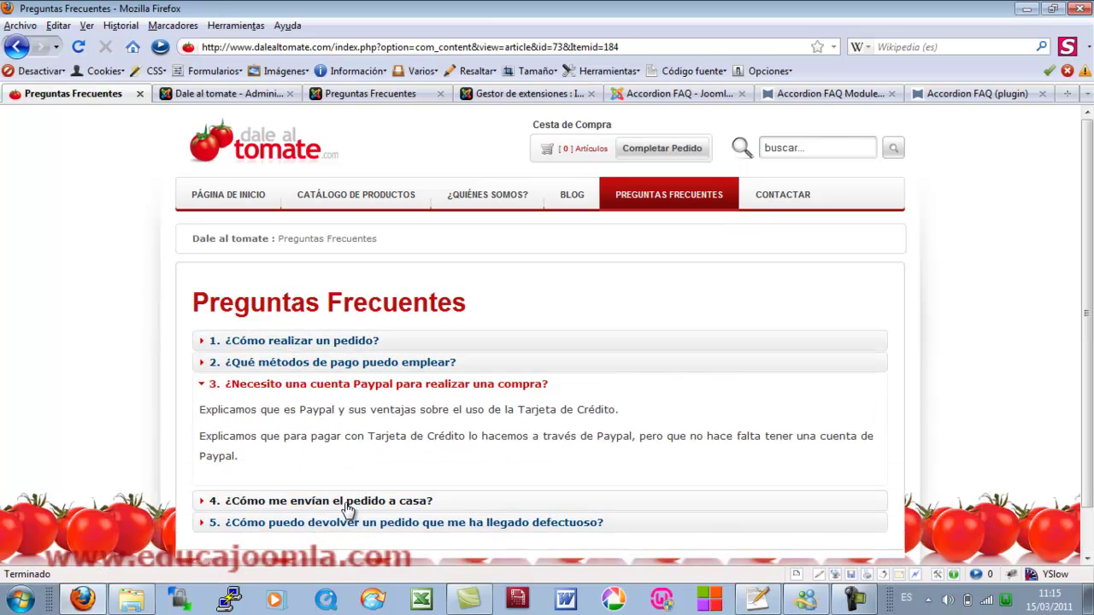
pyautogui.click(348, 507)
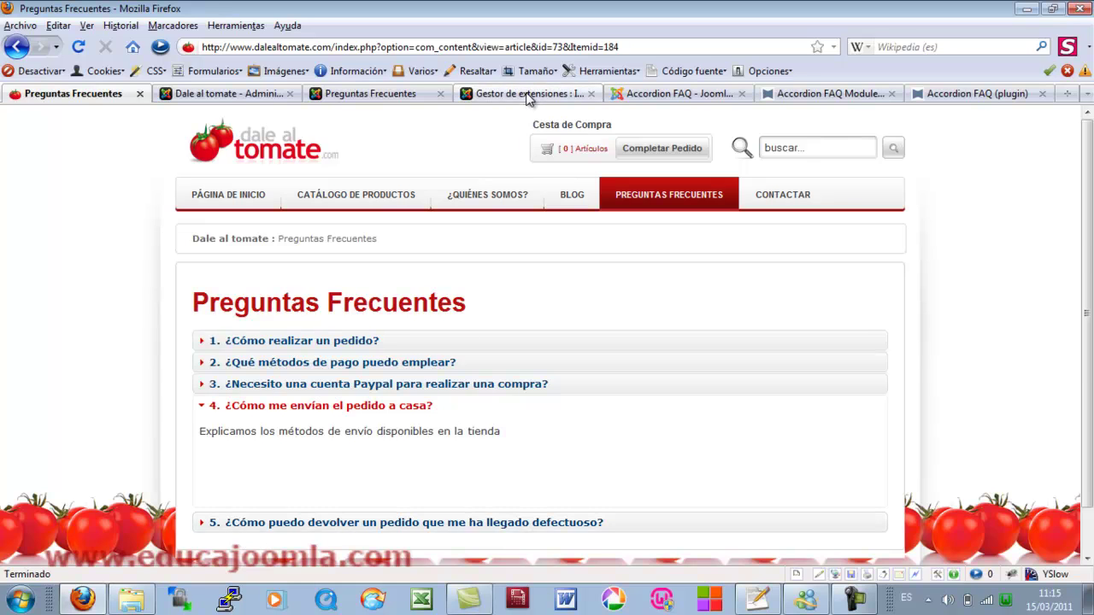
# - Review the Accordion FAQ 1.0.12 installation result and its jQuery changelog notes in the Joomla extension manager
pyautogui.click(528, 94)
pyautogui.scroll(-2, 347, 316)
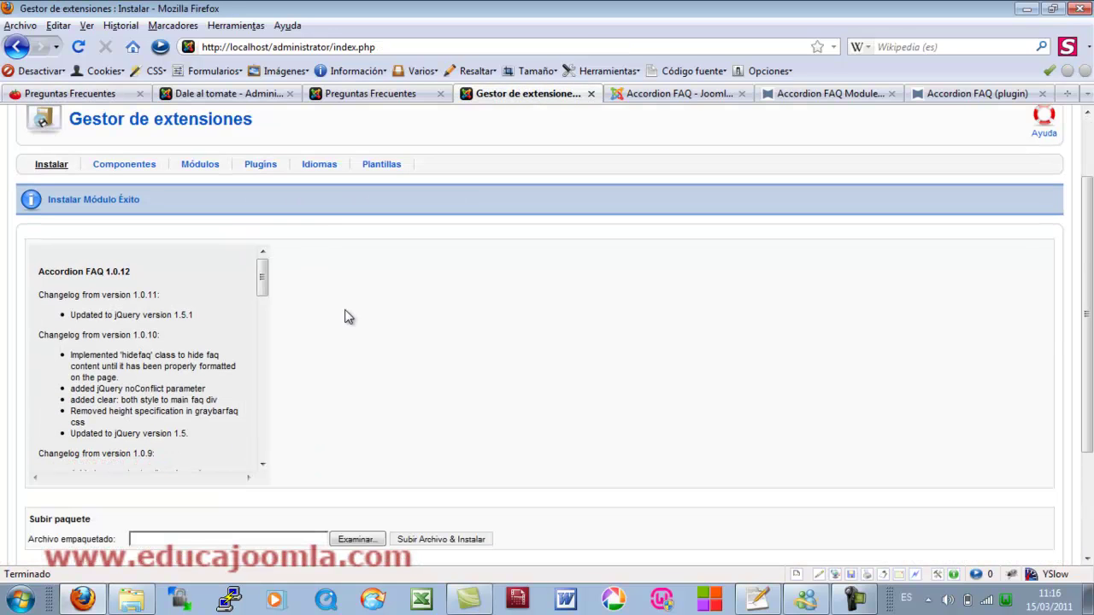
pyautogui.moveTo(38, 272); pyautogui.dragTo(137, 278)
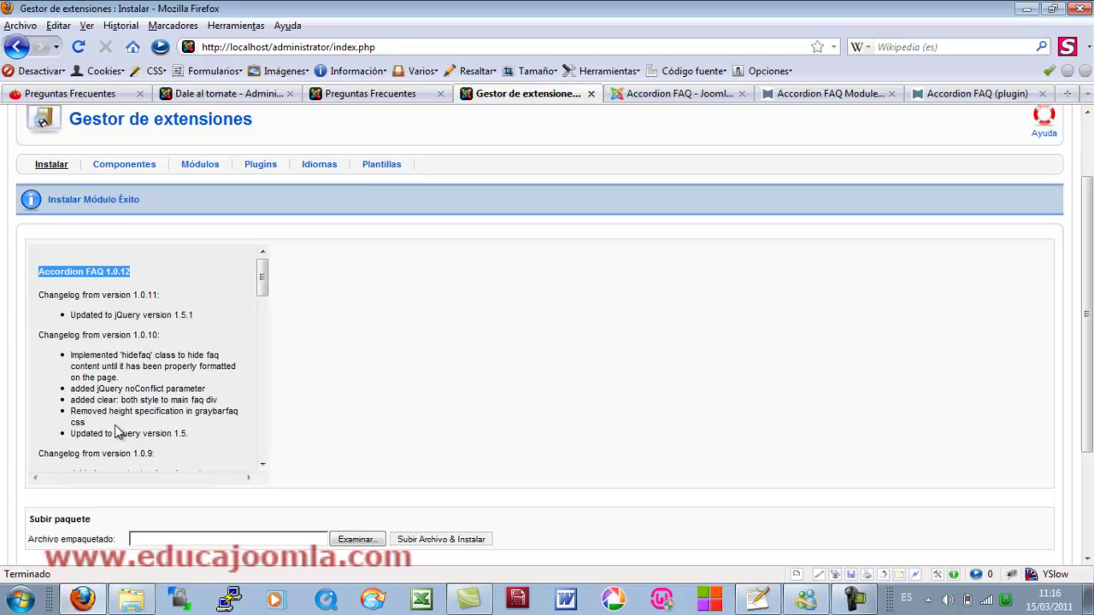
pyautogui.moveTo(114, 433); pyautogui.dragTo(132, 433)
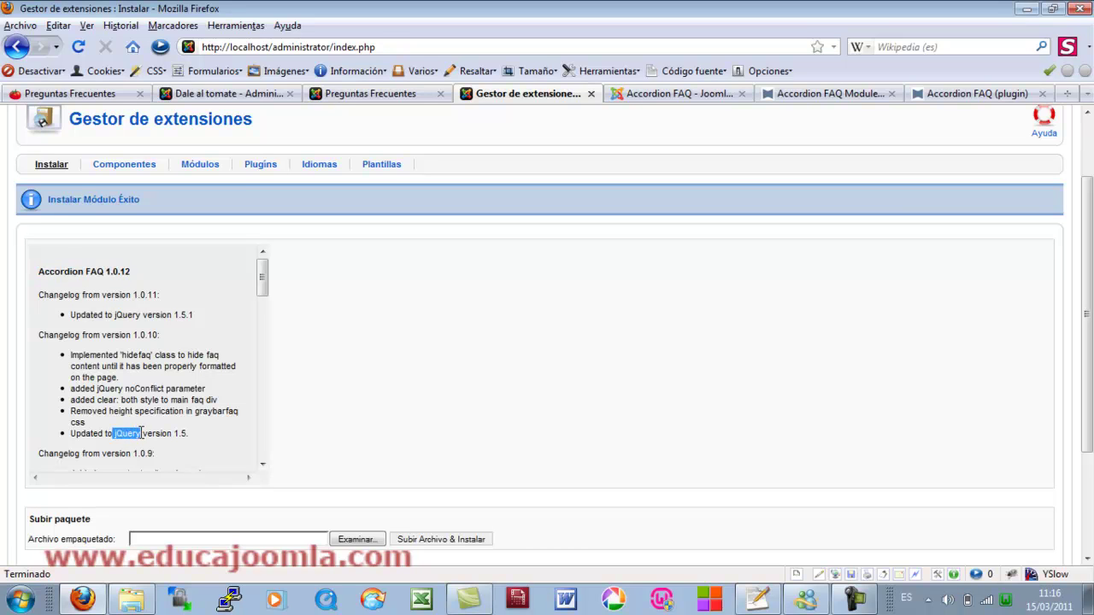
pyautogui.click(371, 358)
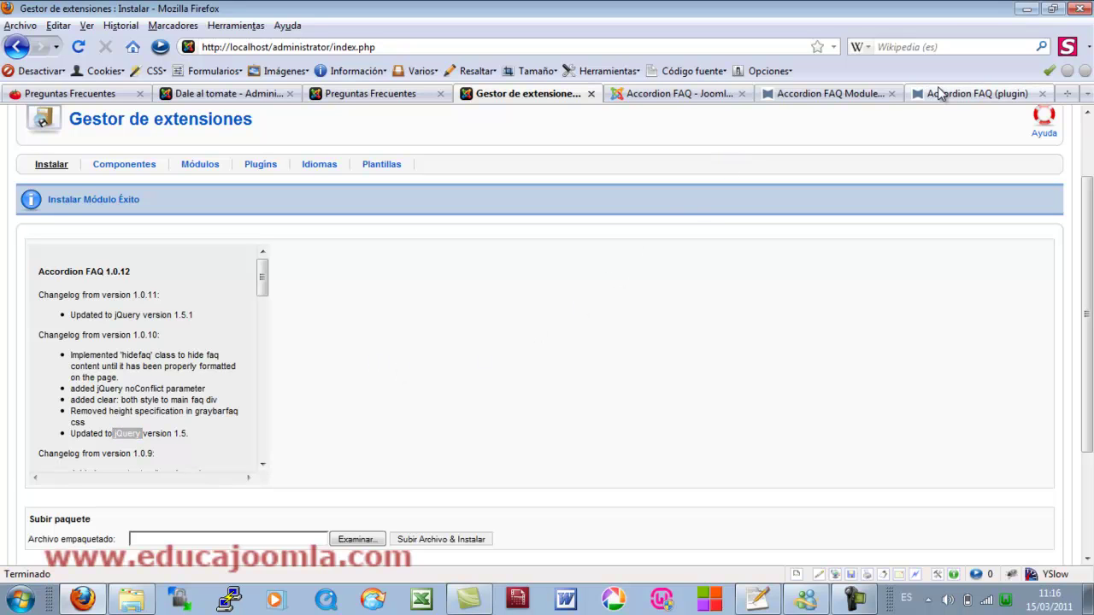
# - Open the Accordion FAQ module documentation on the JoomlaNook site and look over its introduction
pyautogui.click(850, 94)
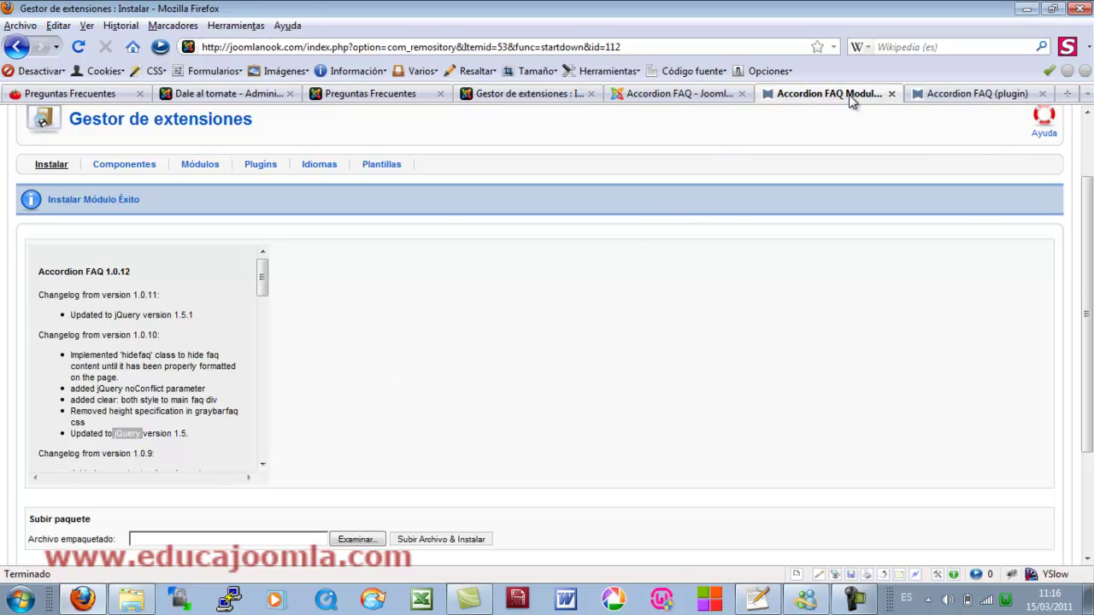
pyautogui.click(958, 94)
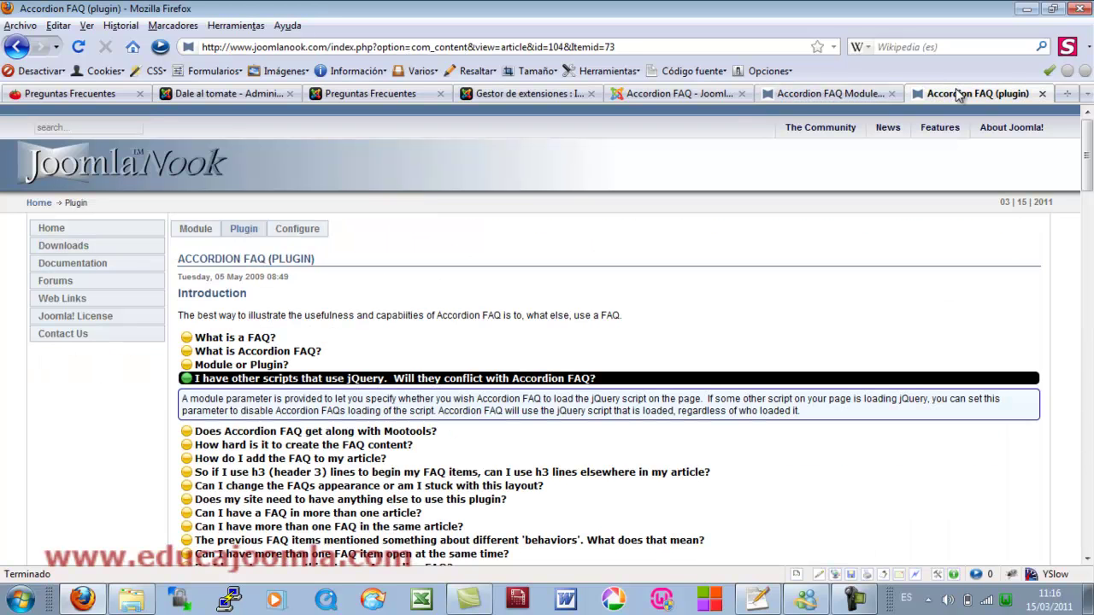
pyautogui.click(199, 236)
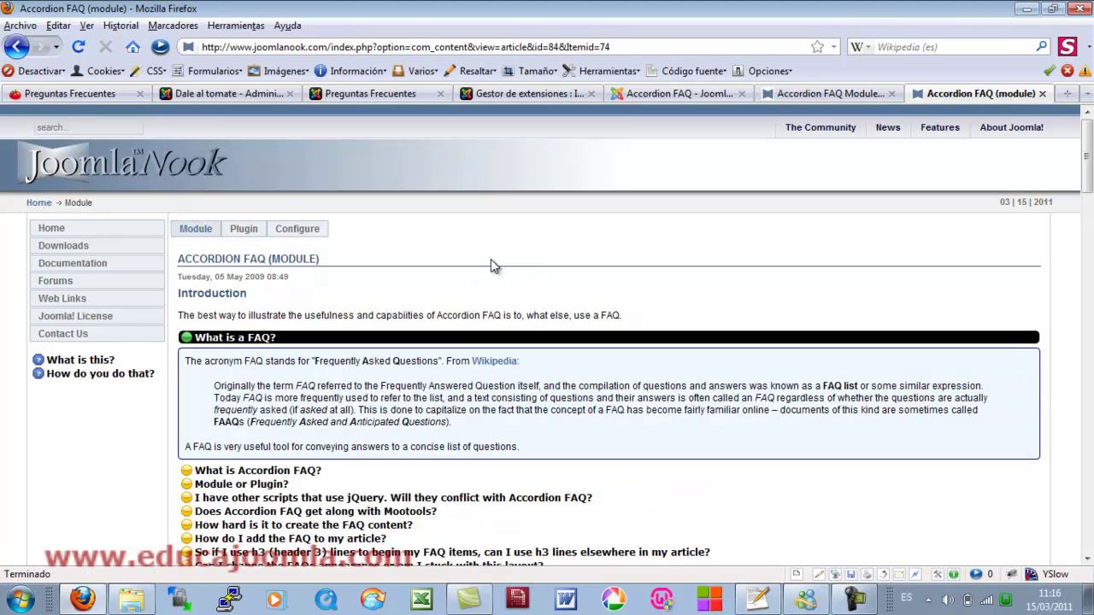
pyautogui.scroll(-3, 488, 261)
pyautogui.scroll(2, 479, 264)
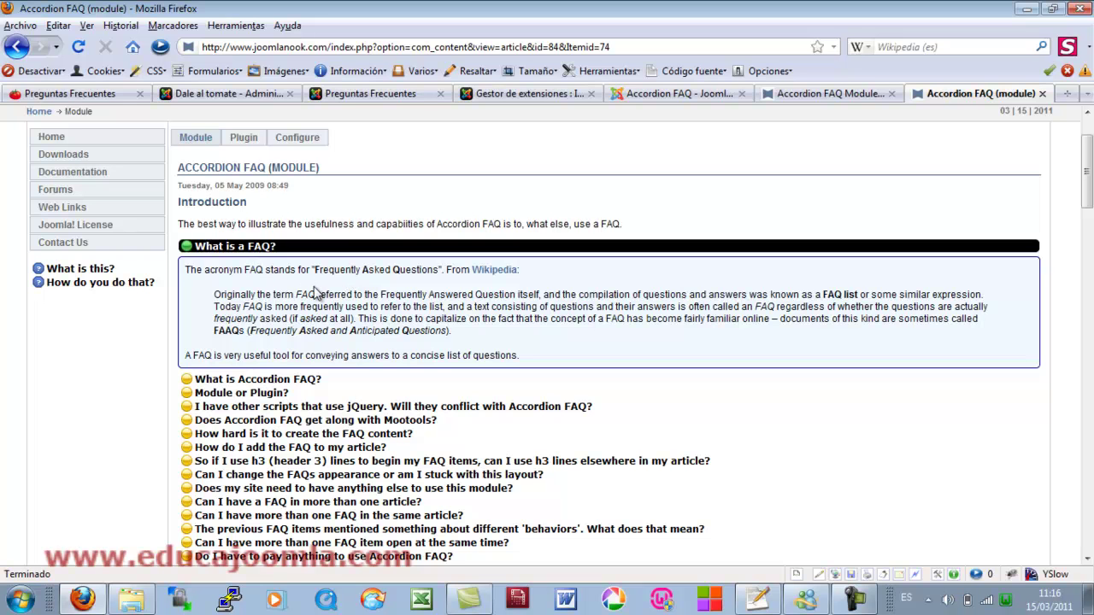
# - Read the documentation answers on what Accordion FAQ is, module versus plugin, jQuery script conflicts and Mootools compatibility
pyautogui.click(272, 382)
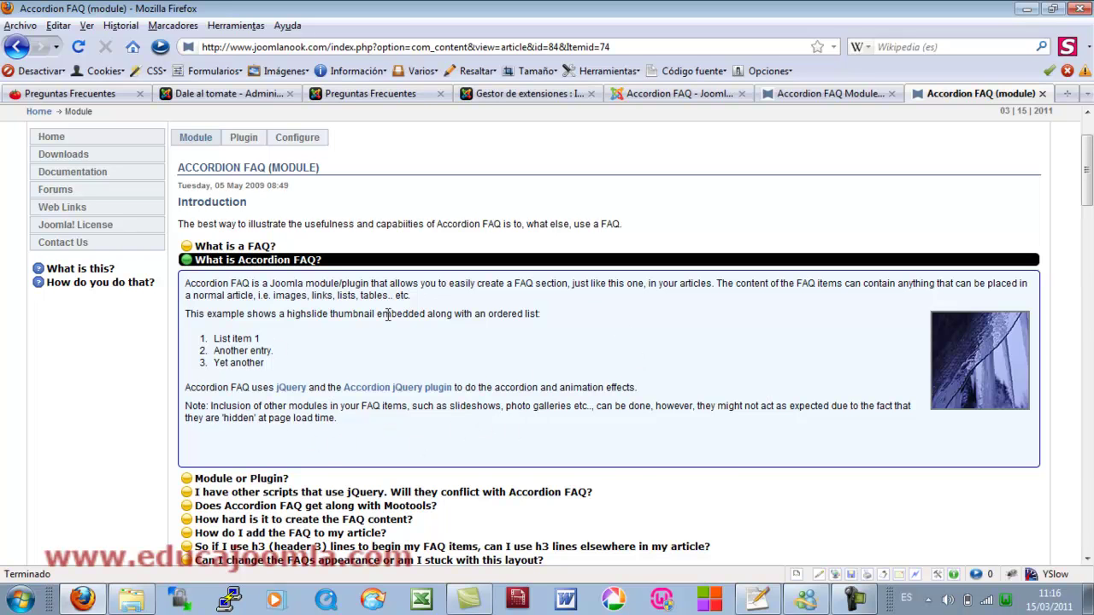
pyautogui.scroll(-2, 387, 315)
pyautogui.click(419, 384)
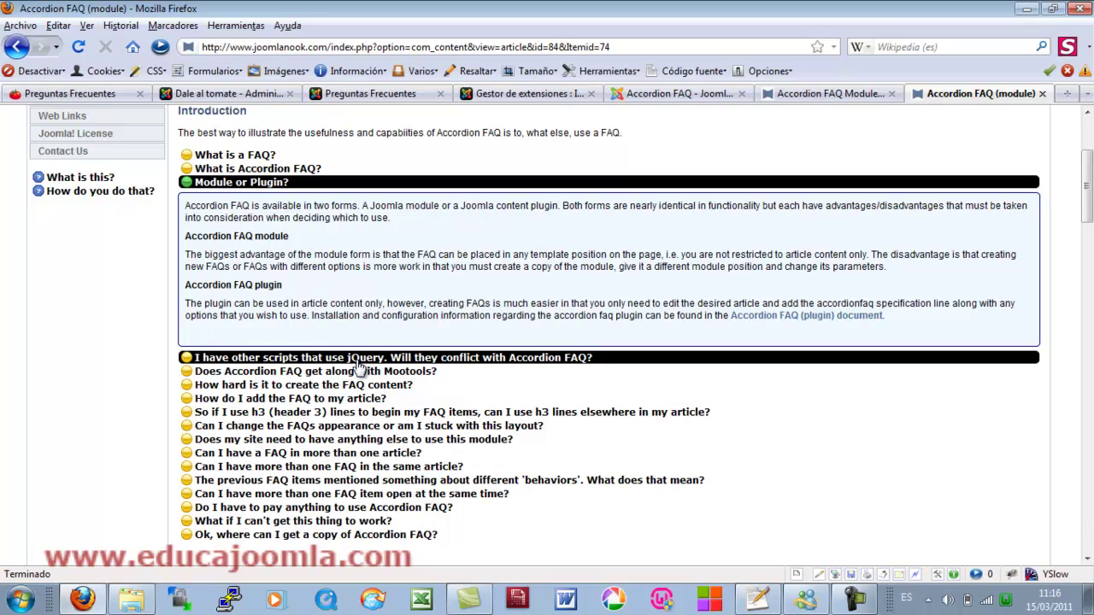
pyautogui.click(541, 360)
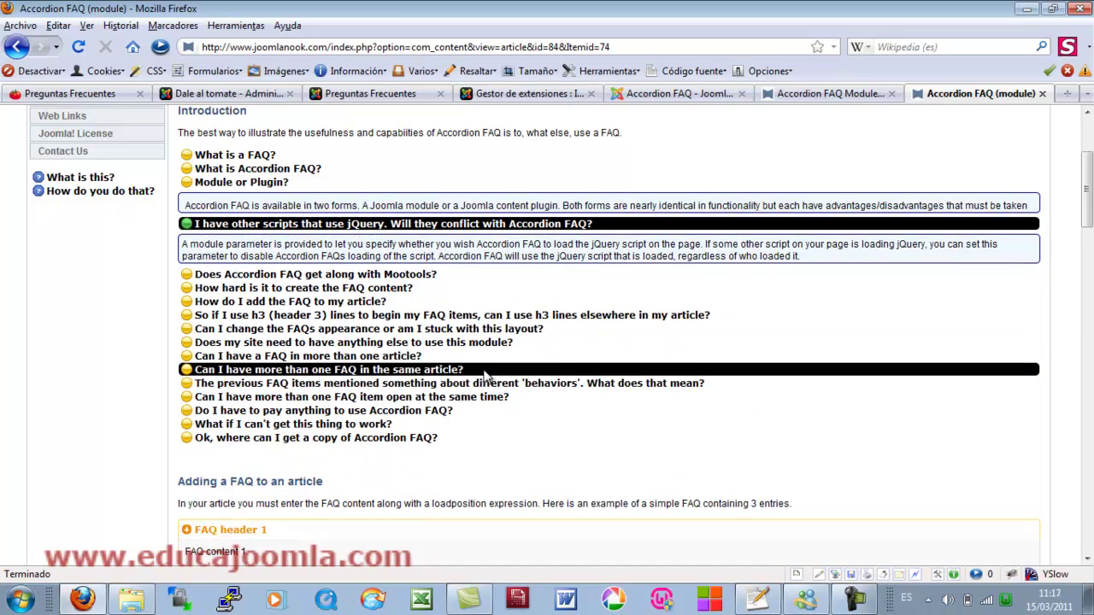
pyautogui.click(382, 251)
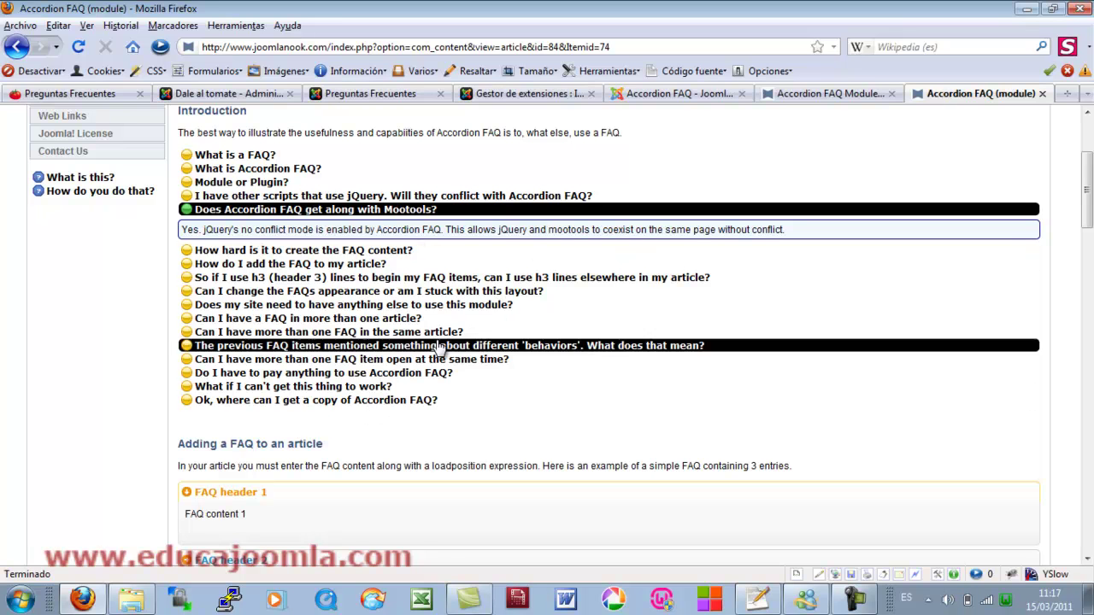
pyautogui.scroll(4, 599, 290)
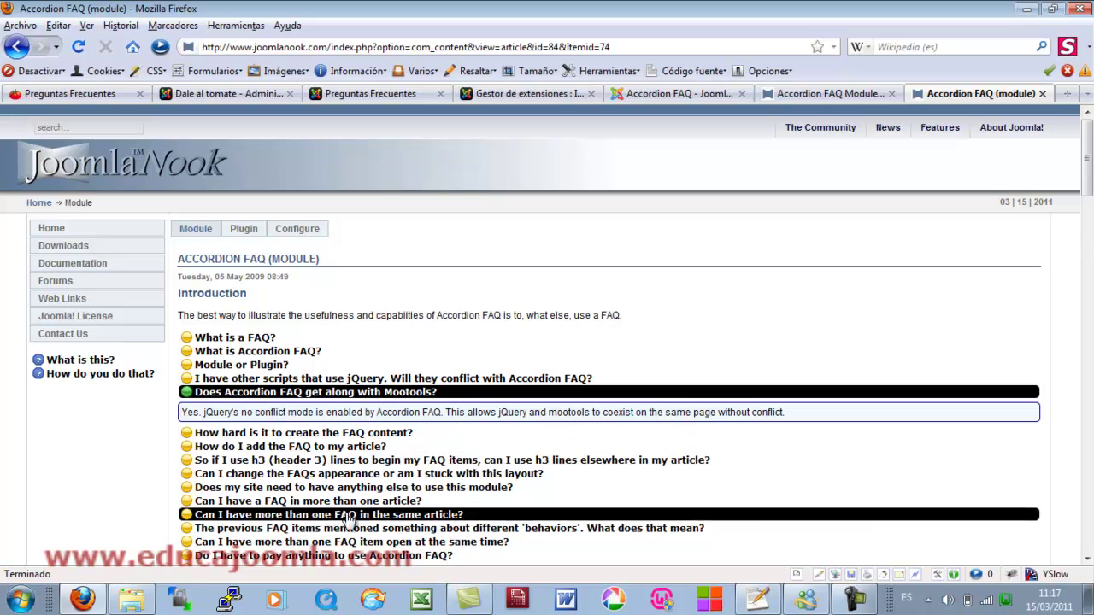
# - Open the Configure FAQ Display page of the Accordion FAQ documentation and look over its options and sample FAQ
pyautogui.click(309, 239)
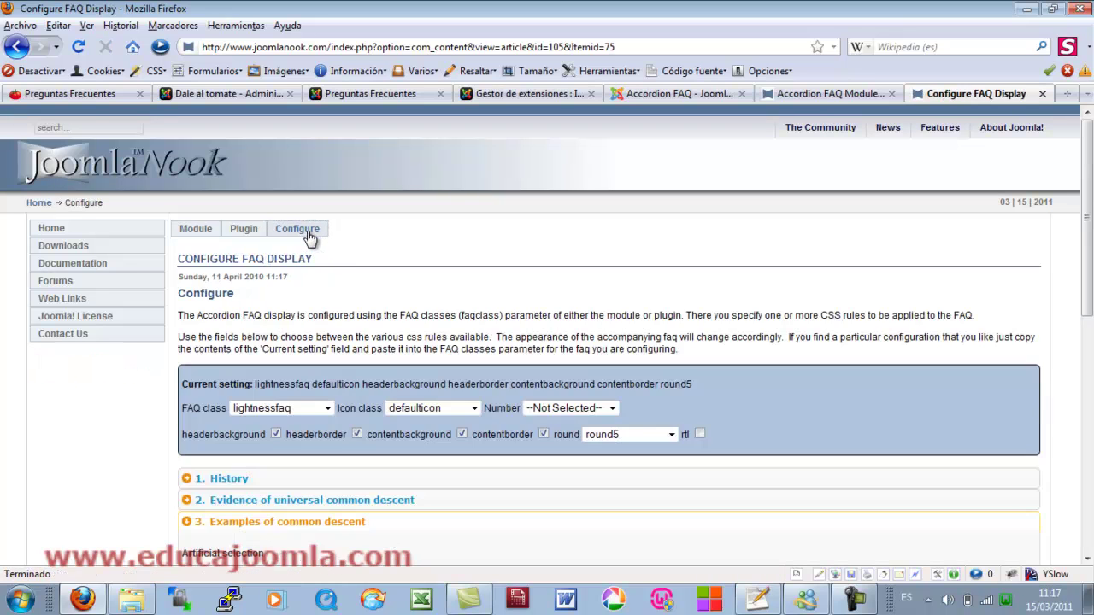
pyautogui.scroll(-4, 488, 329)
pyautogui.scroll(-3, 477, 350)
pyautogui.scroll(3, 474, 367)
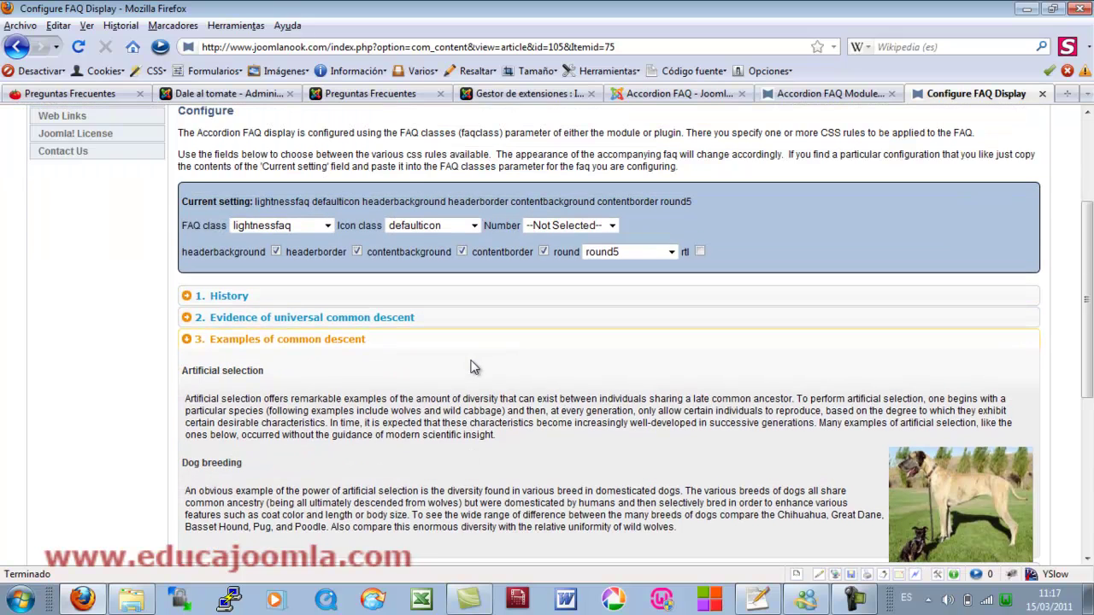
# - Preview the sample FAQ with the bluefaq and grayfaq FAQ classes and browse the remaining classes
pyautogui.click(326, 225)
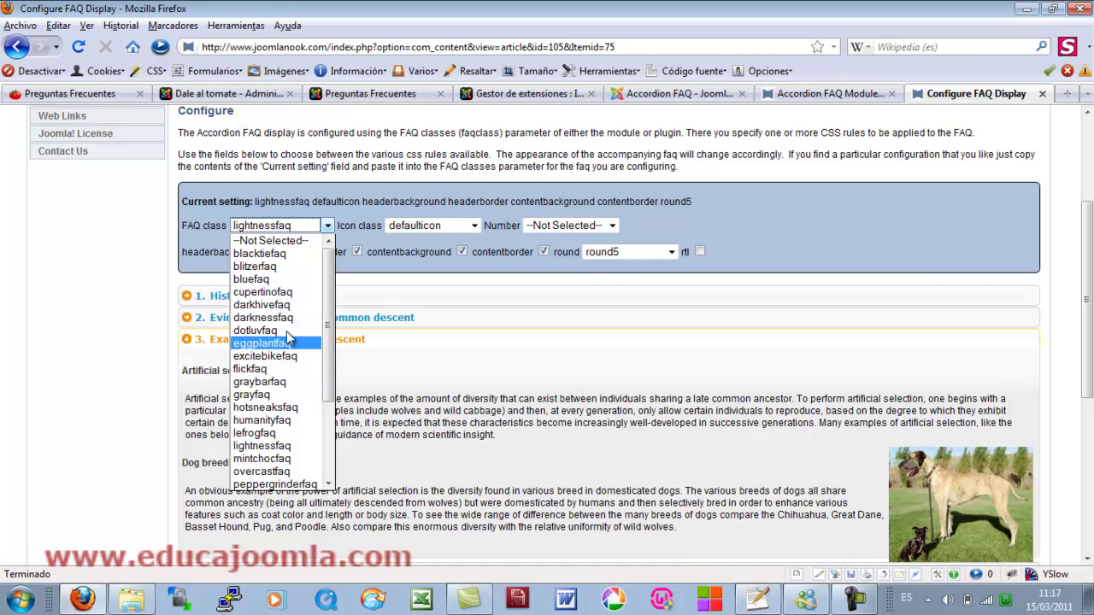
pyautogui.click(268, 279)
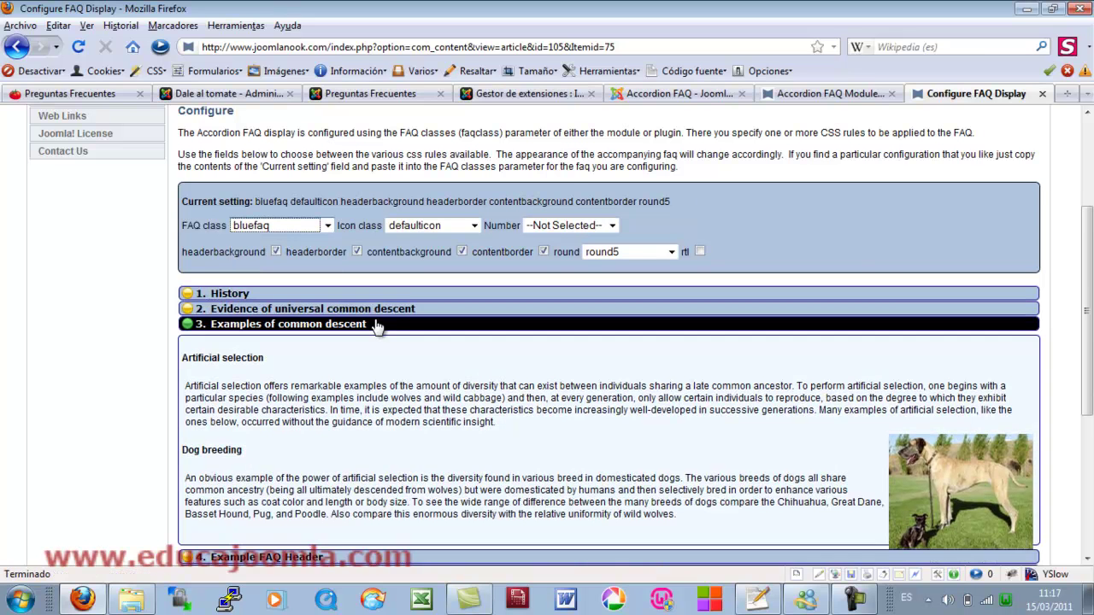
pyautogui.click(328, 227)
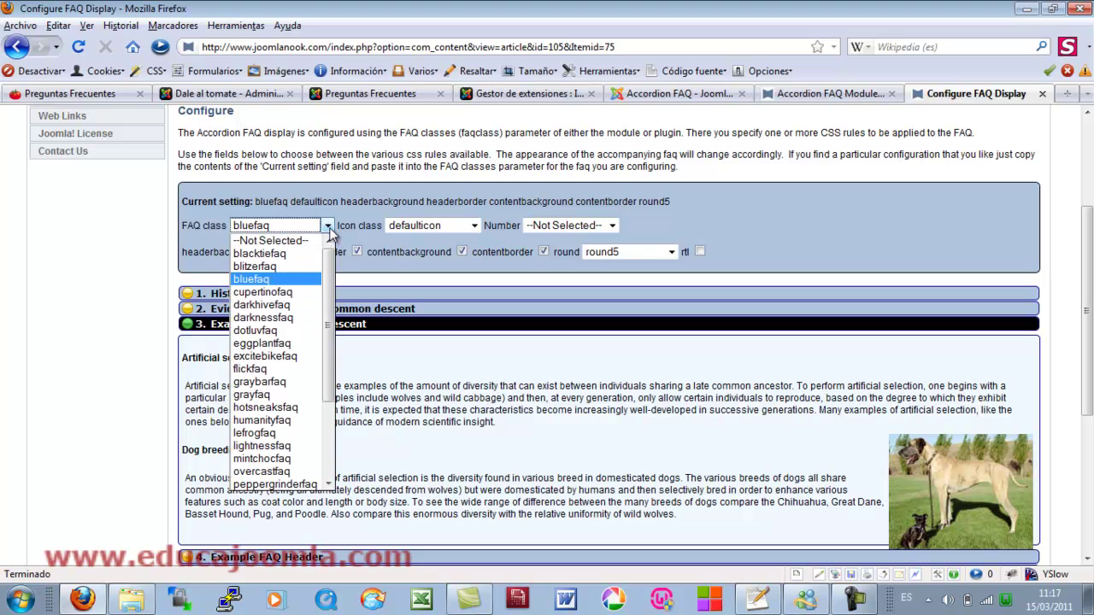
pyautogui.click(303, 395)
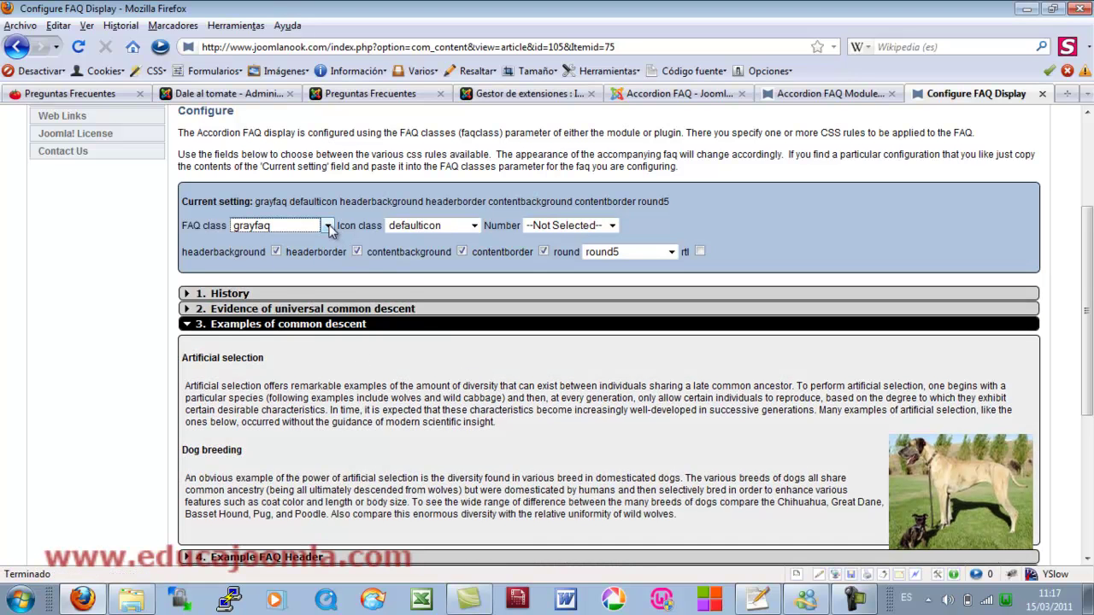
pyautogui.click(328, 228)
pyautogui.scroll(-1, 330, 299)
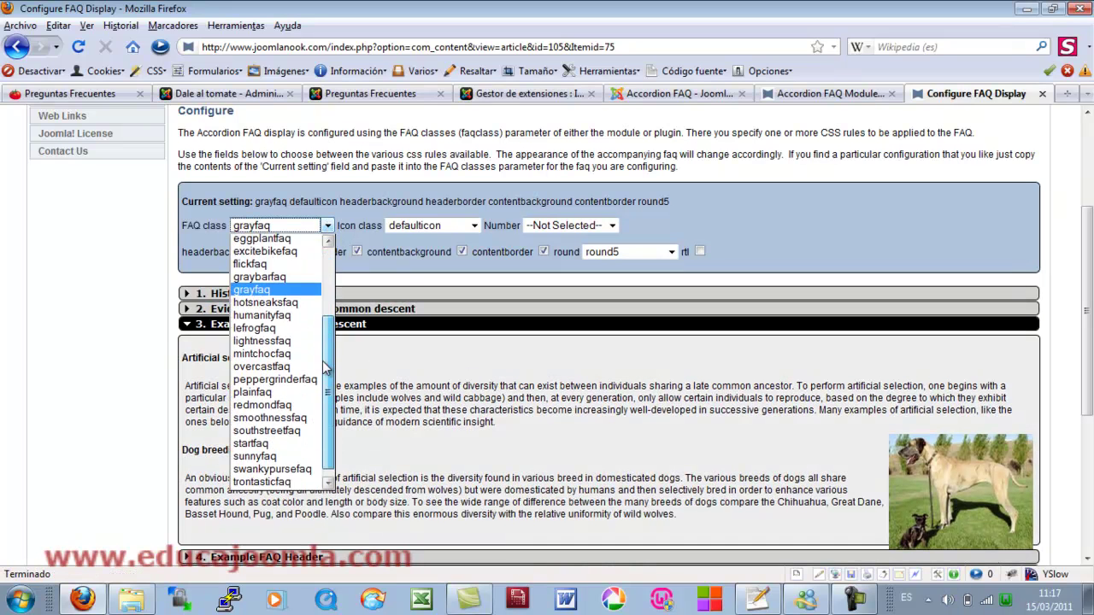
# - Check the accordion styling on the live Preguntas Frecuentes page and return to the Configure FAQ Display page
pyautogui.click(94, 96)
pyautogui.click(99, 95)
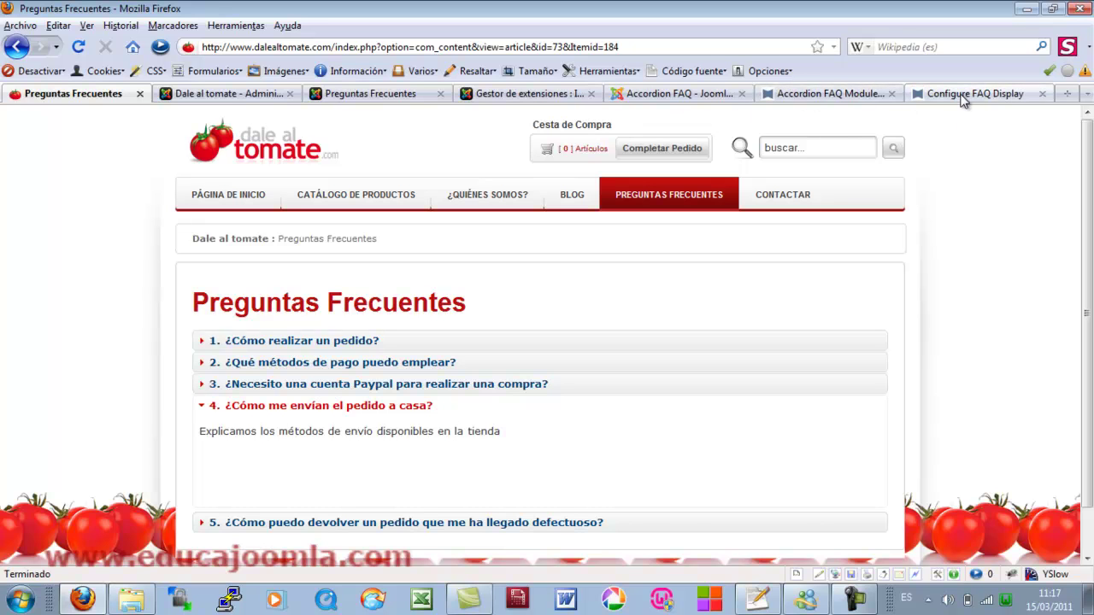
pyautogui.click(919, 98)
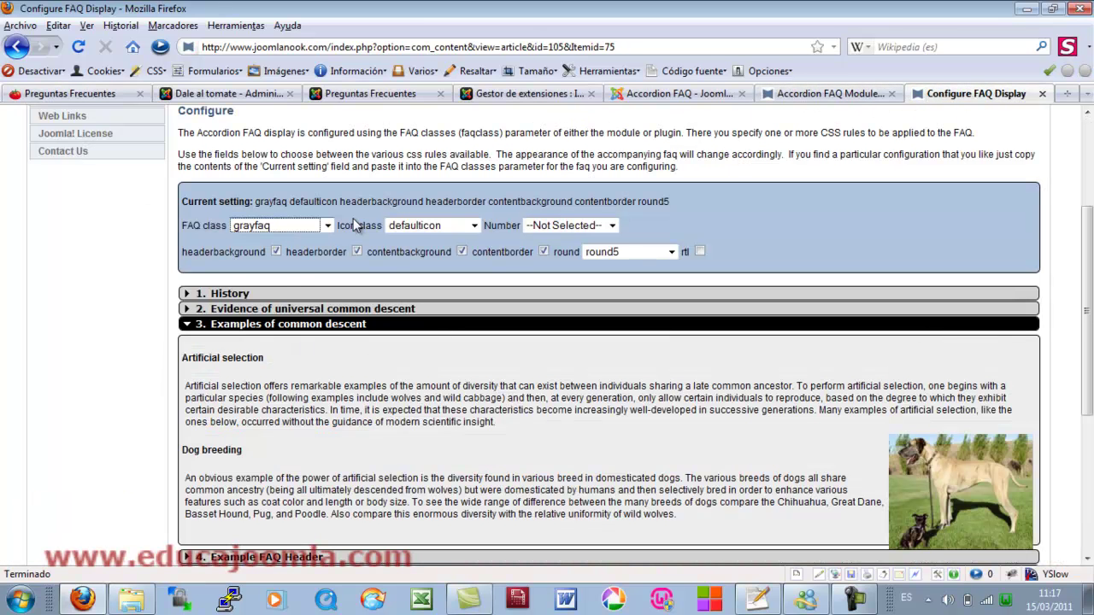
# - Preview the sample FAQ with the mintchocfaq class, and set the FAQ class to lightnessfaq
pyautogui.click(329, 225)
pyautogui.scroll(-1, 277, 359)
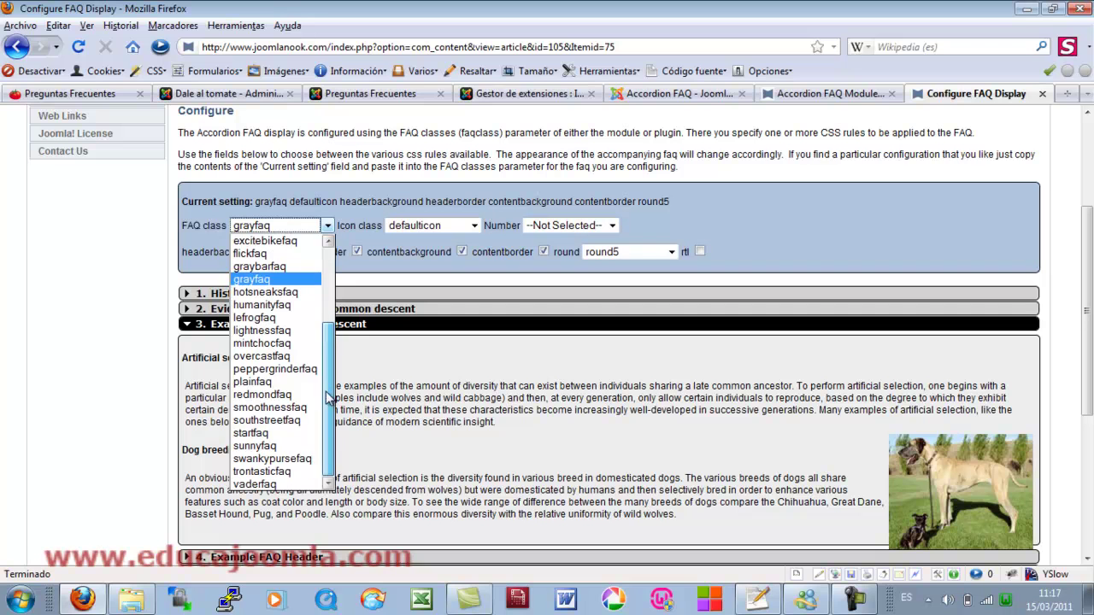
pyautogui.click(261, 344)
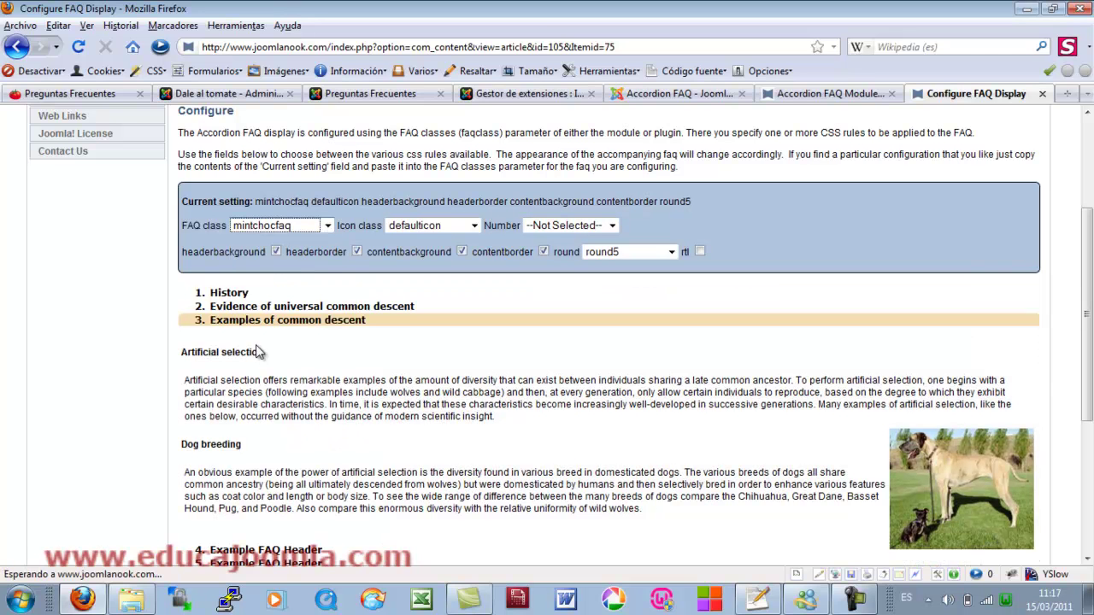
pyautogui.click(327, 225)
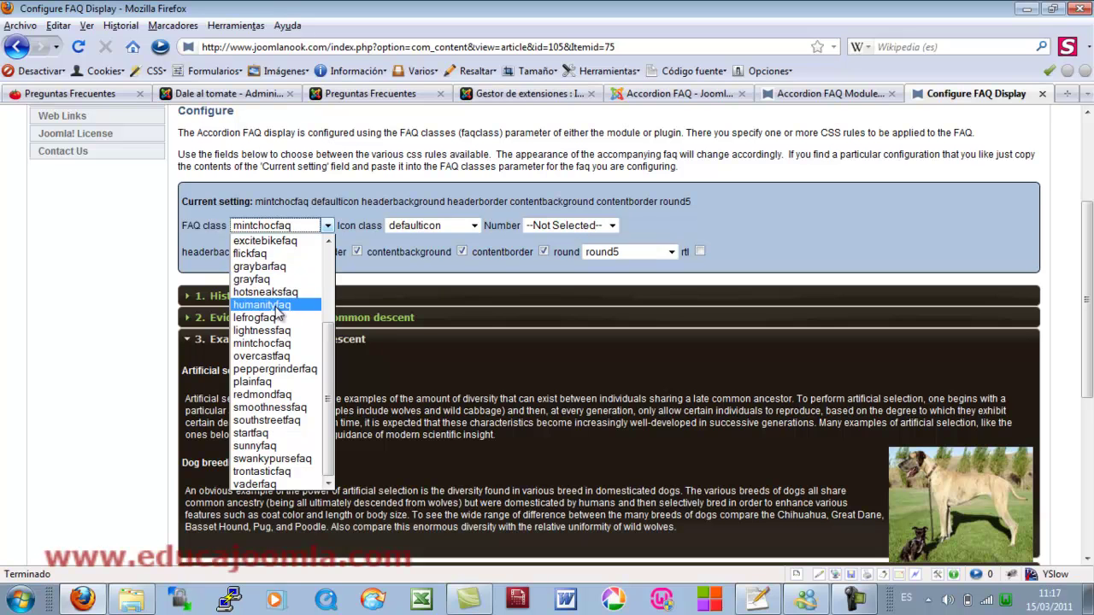
pyautogui.click(262, 331)
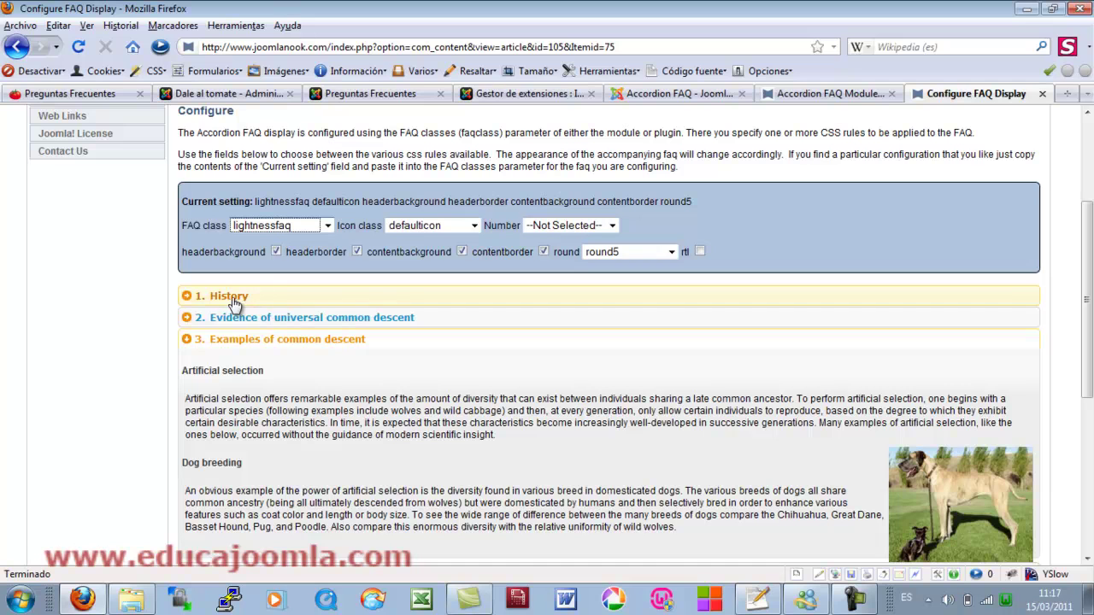
# - Preview the sample FAQ with the arrow icon class, set the icon class to help, and expand the History item
pyautogui.click(470, 225)
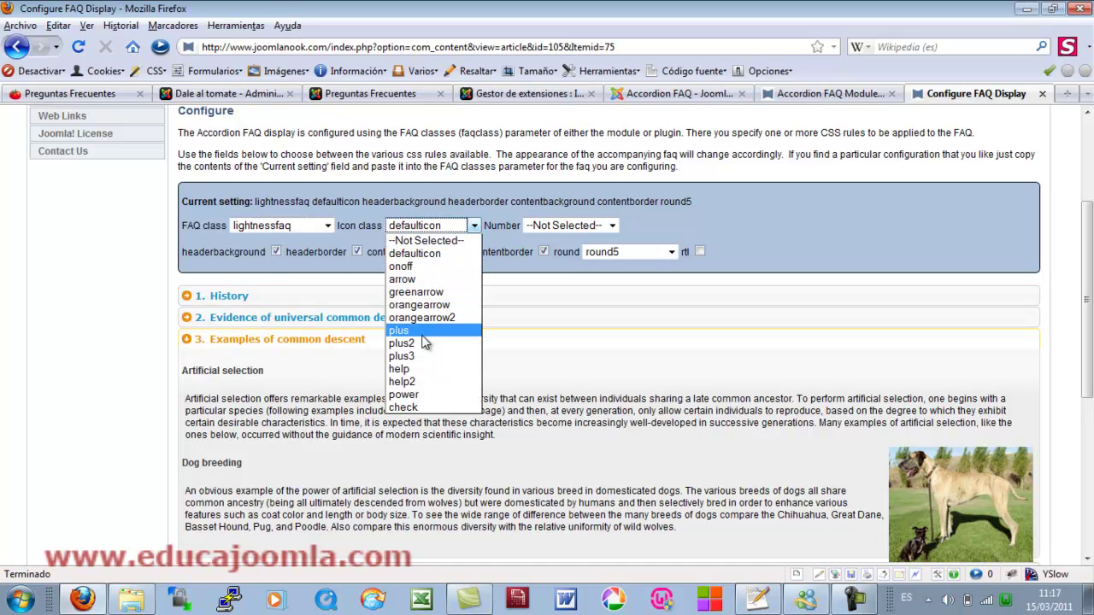
pyautogui.click(422, 284)
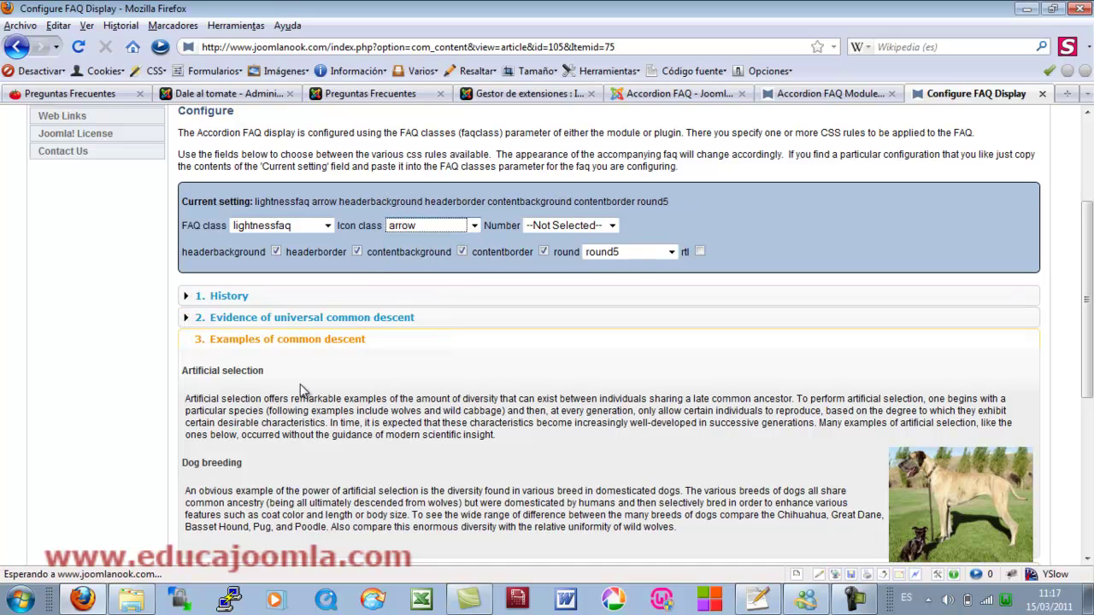
pyautogui.click(474, 227)
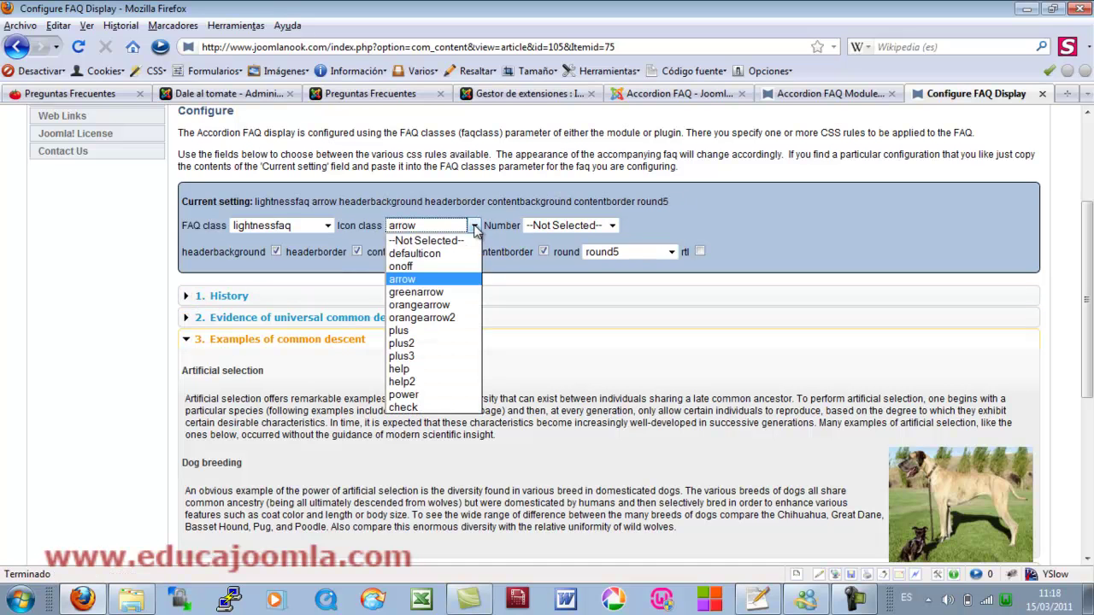
pyautogui.click(423, 370)
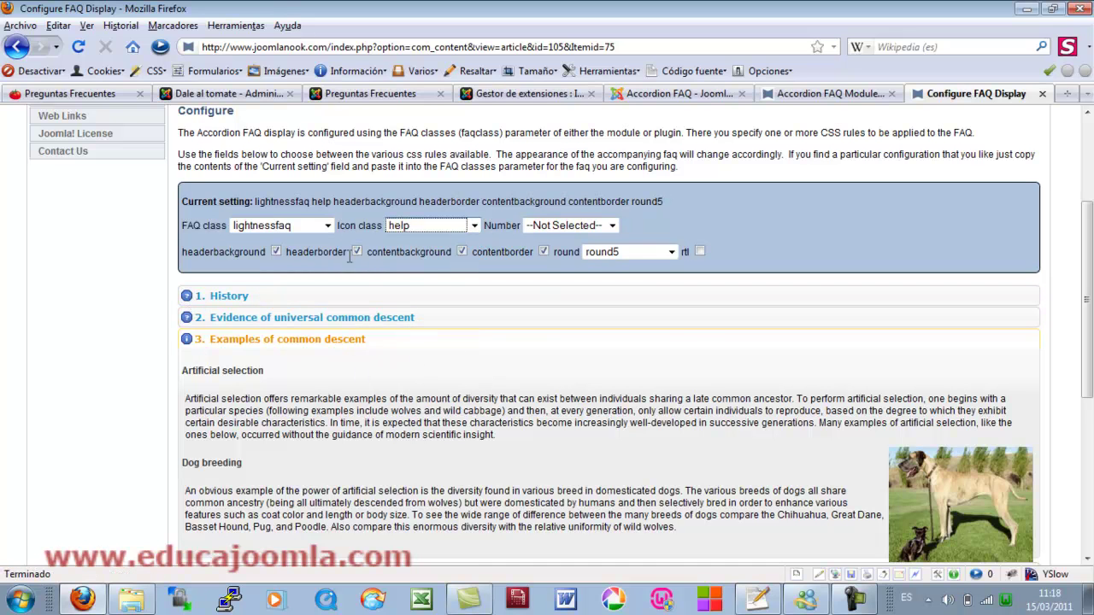
pyautogui.click(243, 299)
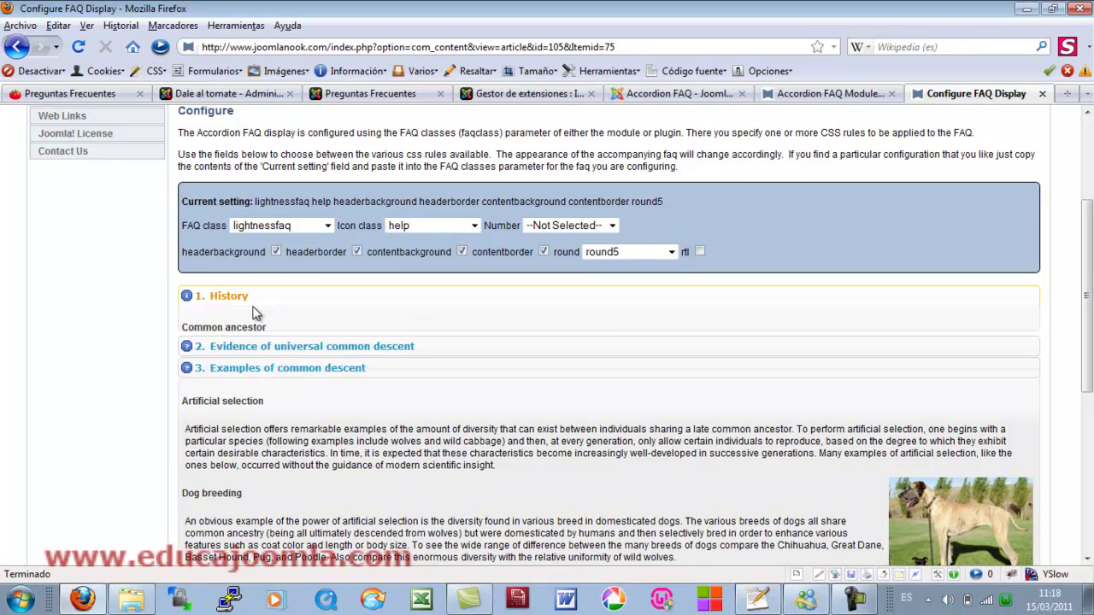
# - Copy the current setting string "lightnessfaq help headerbackground headerborder contentbackground contentborder round5"
pyautogui.moveTo(254, 202); pyautogui.dragTo(660, 199)
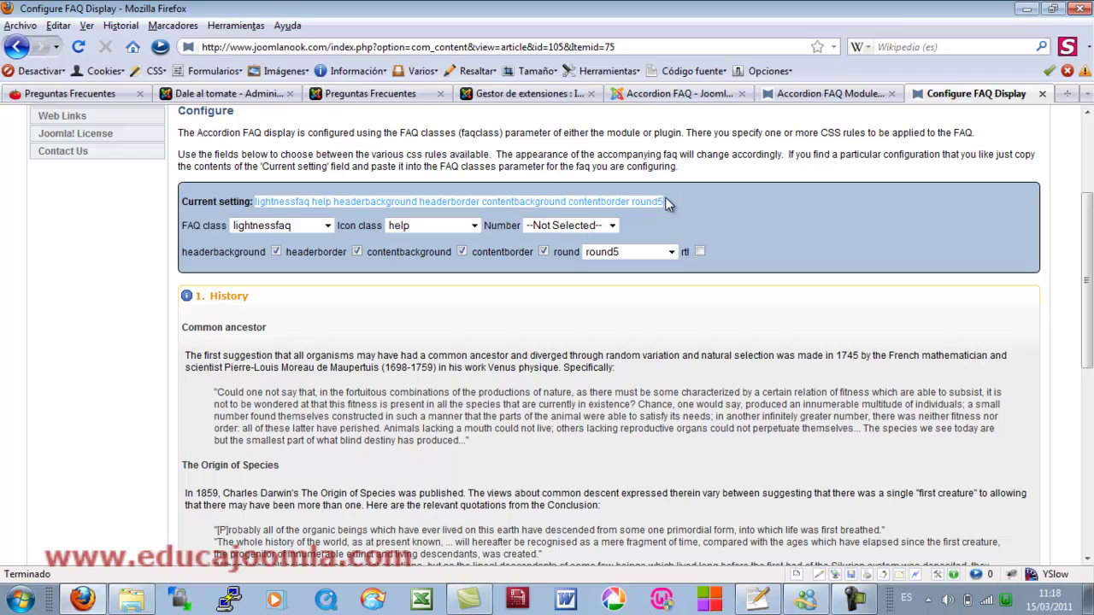
pyautogui.rightClick(484, 201)
pyautogui.click(511, 212)
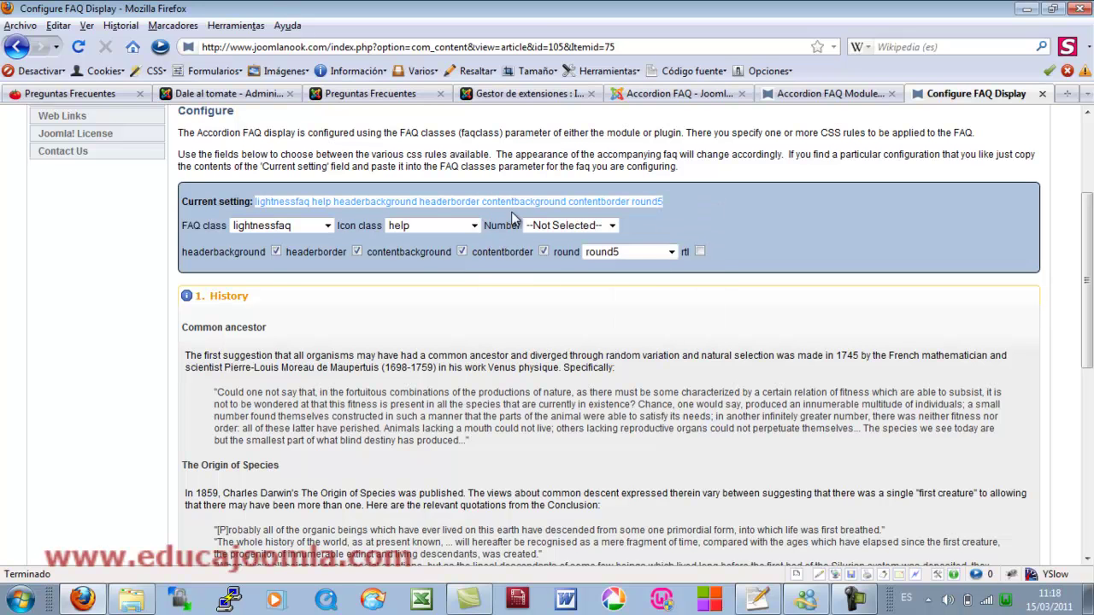
pyautogui.click(697, 226)
# - Preview the sample FAQ with the lefrogfaq class and return the FAQ class to lightnessfaq
pyautogui.click(328, 227)
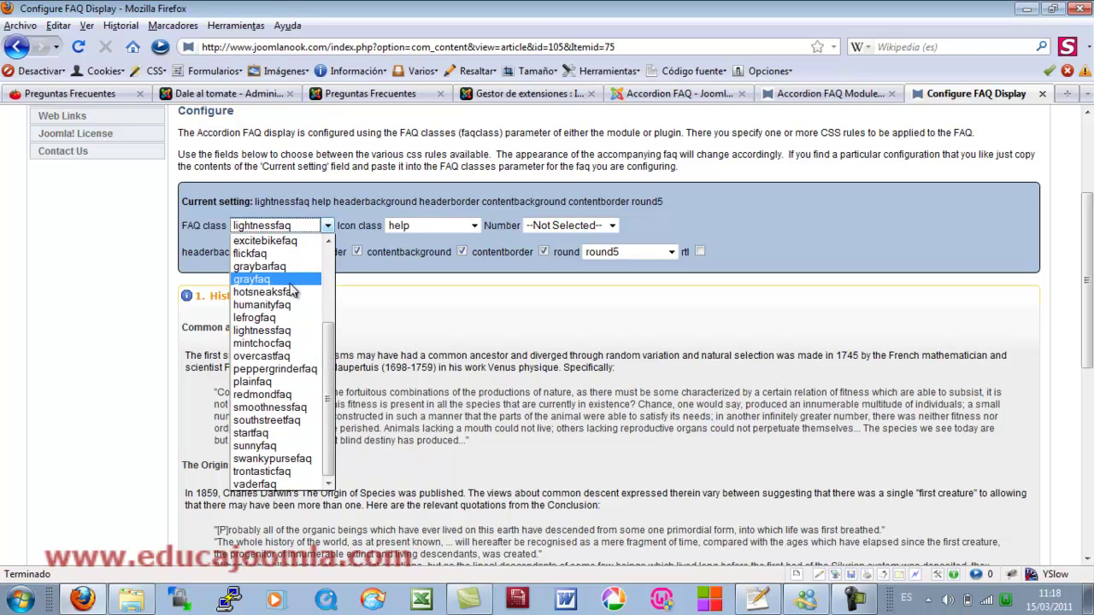
pyautogui.click(284, 316)
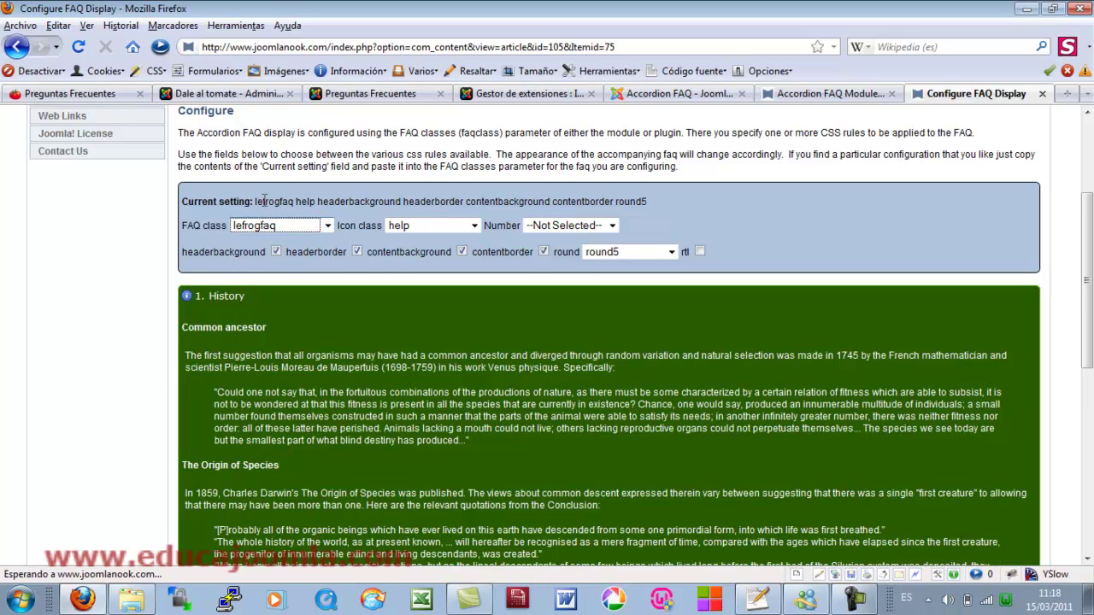
pyautogui.click(328, 226)
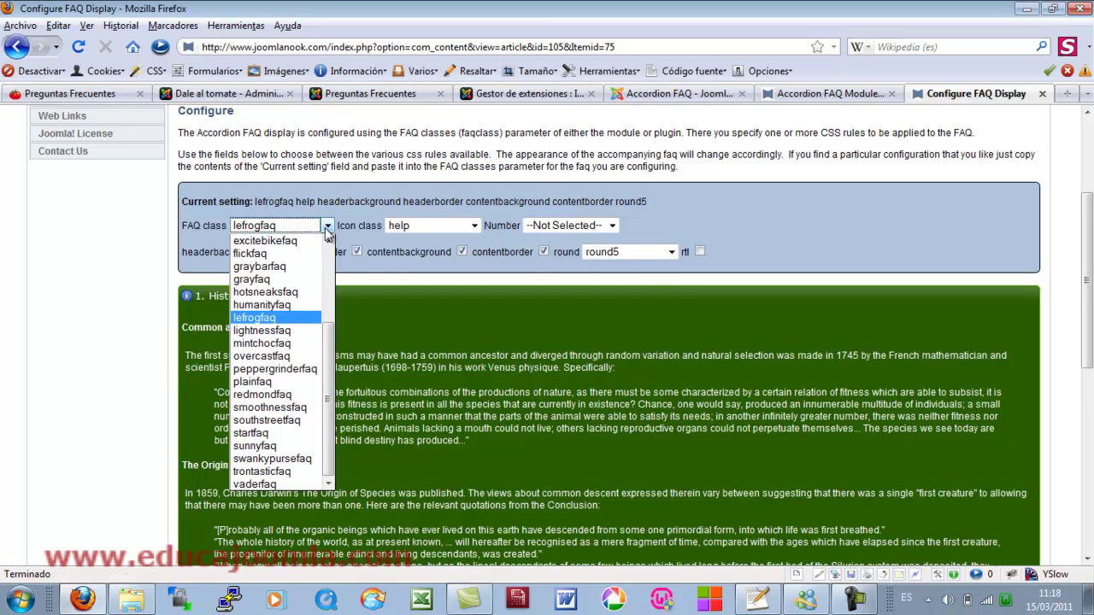
pyautogui.click(289, 329)
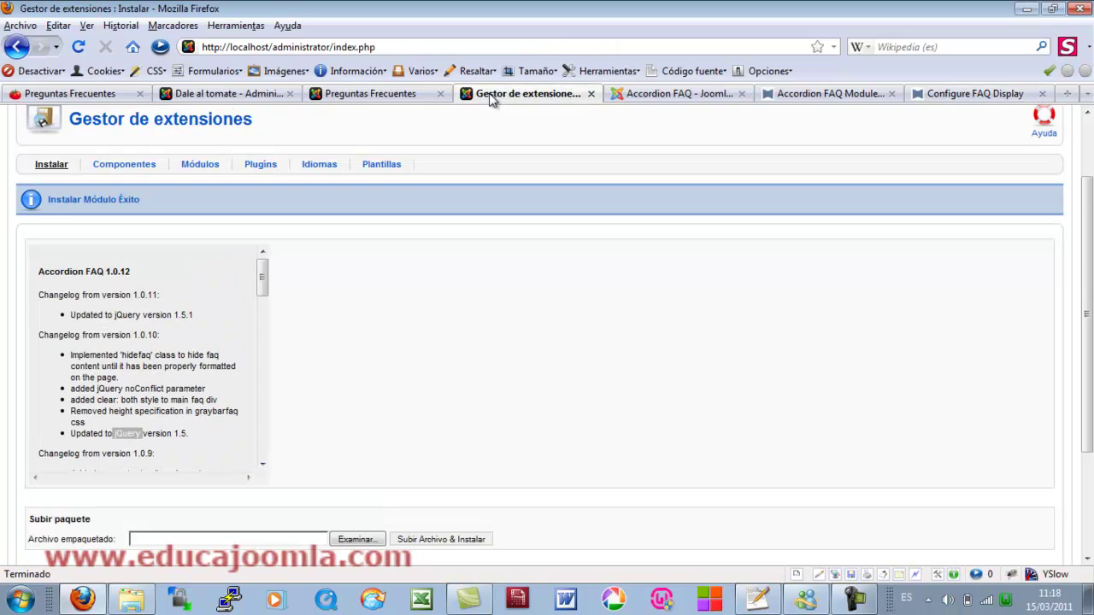
# - In the local Joomla administrator's module manager, filter the modules by type mod_accordionfaq and open the Accordion FAQ module for editing
pyautogui.click(494, 95)
pyautogui.moveTo(284, 172)
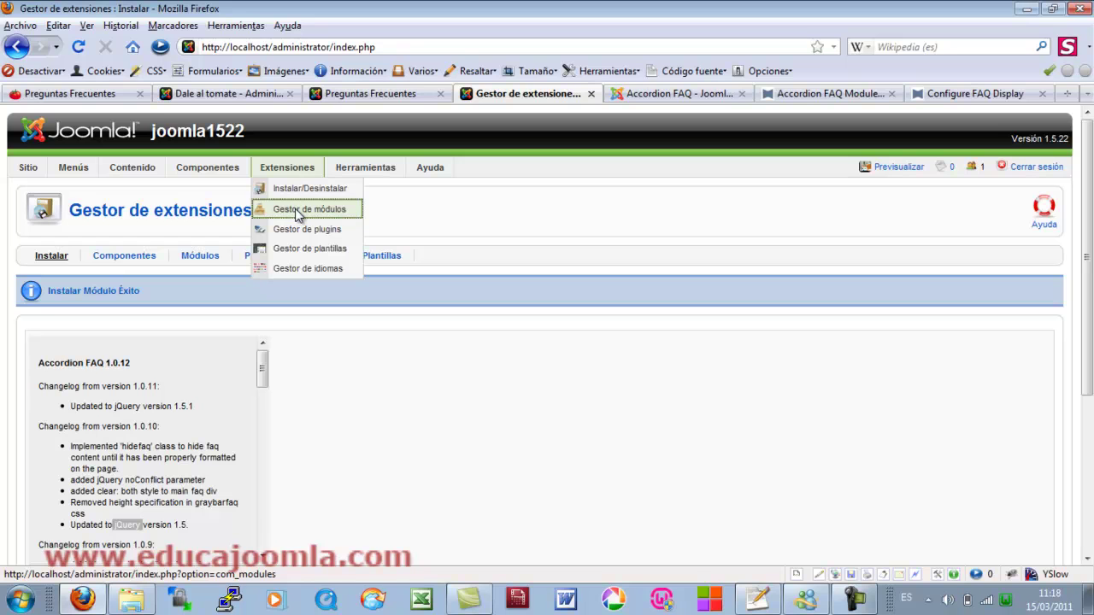
pyautogui.click(297, 213)
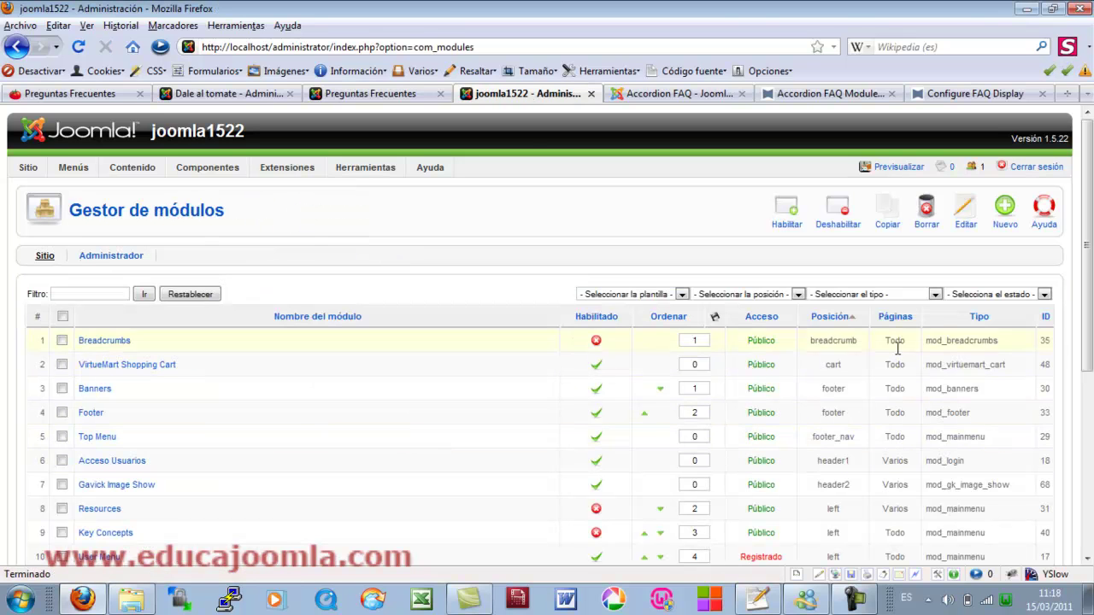
pyautogui.click(935, 295)
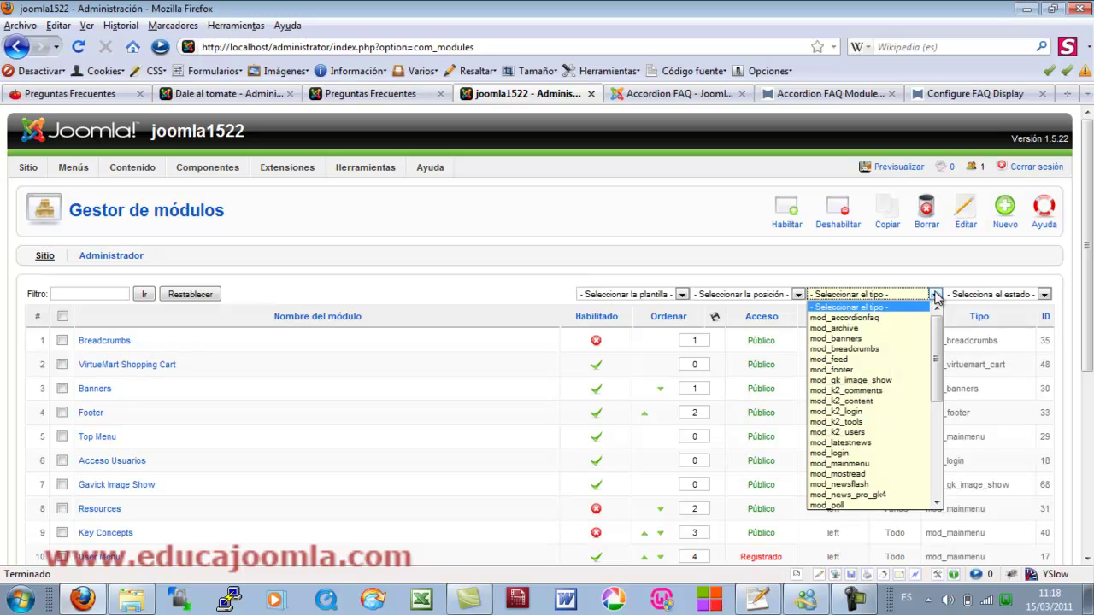
pyautogui.click(848, 320)
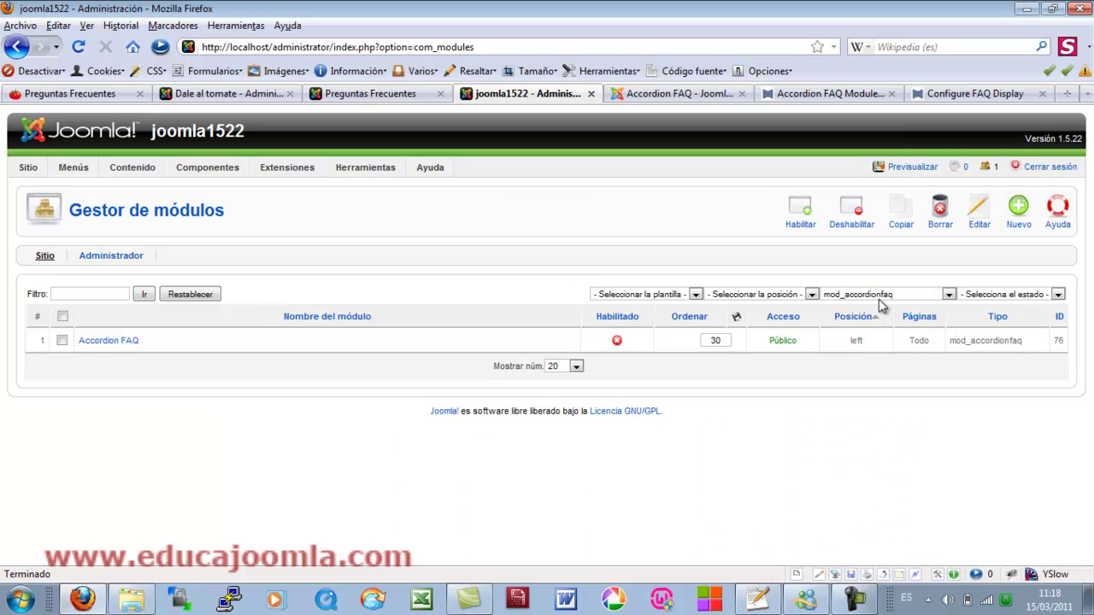
pyautogui.click(116, 342)
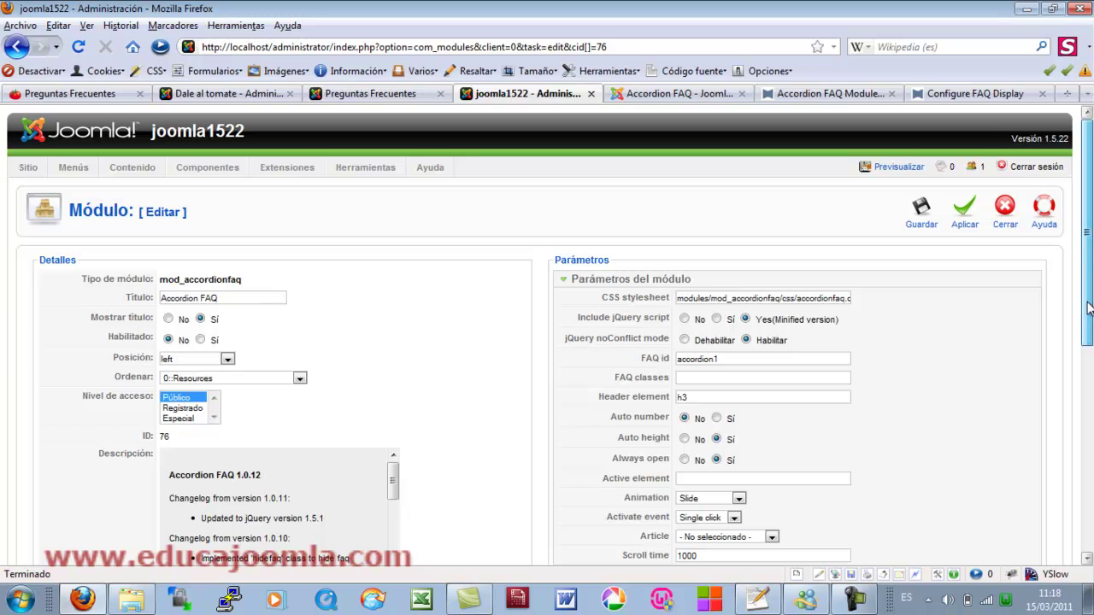
# - Turn off the title display of the Accordion FAQ module and enable the module
pyautogui.scroll(-1, 1089, 309)
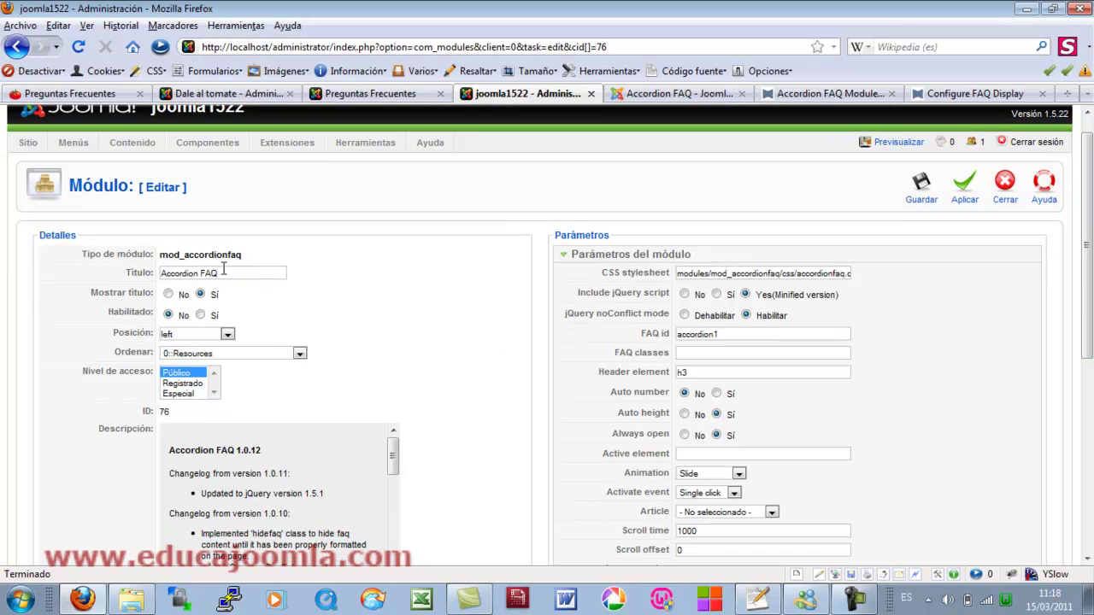
pyautogui.click(168, 294)
pyautogui.click(201, 315)
# - Browse the available module positions and set the position to accordion1, copied from the FAQ id
pyautogui.click(228, 334)
pyautogui.moveTo(229, 381); pyautogui.dragTo(233, 357)
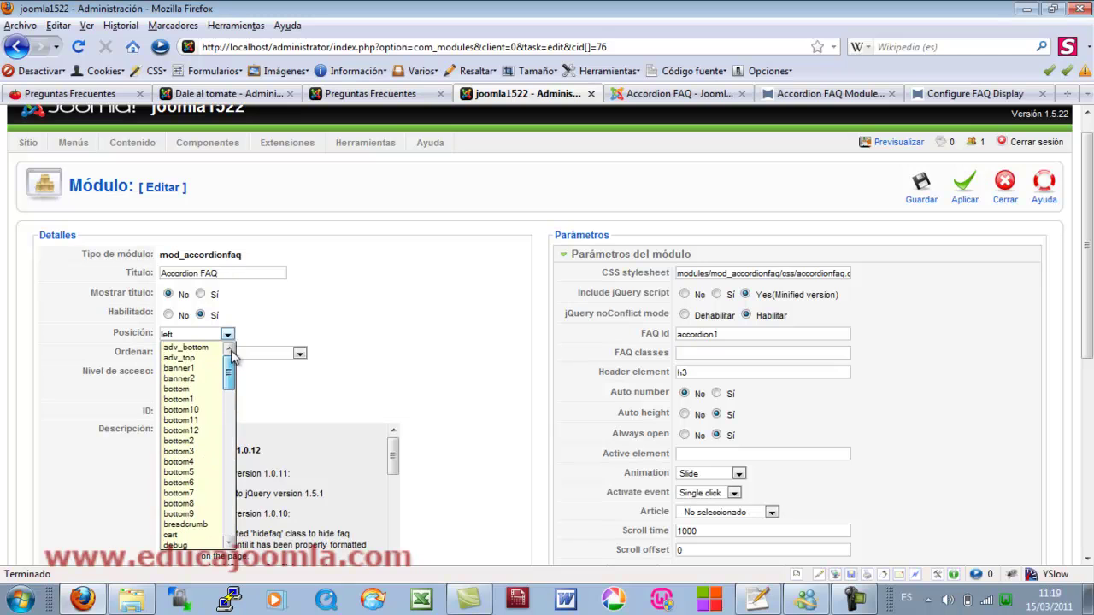
pyautogui.click(195, 334)
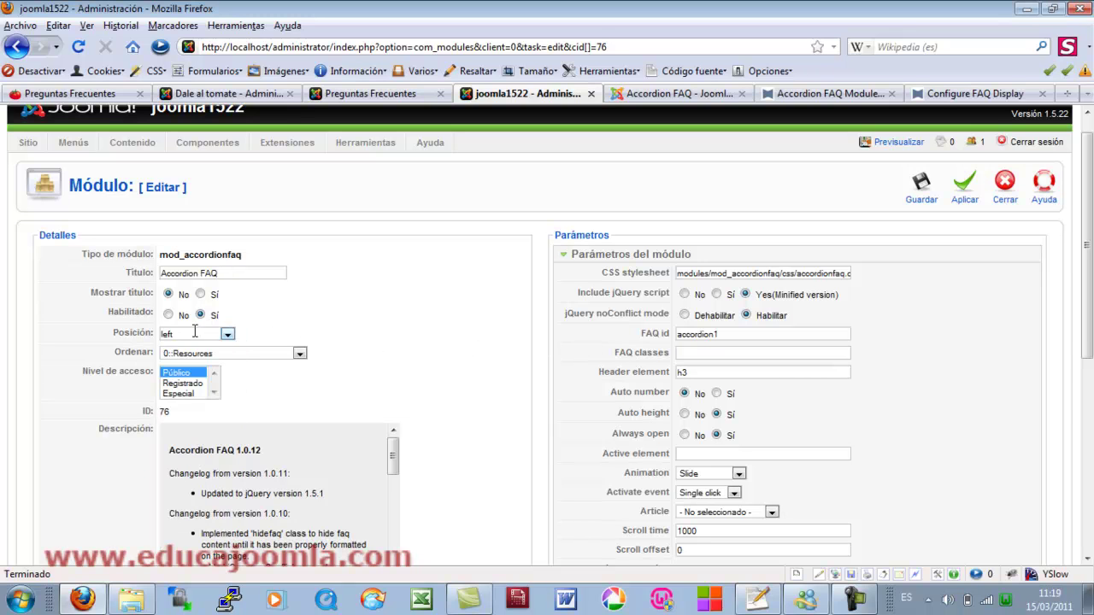
pyautogui.moveTo(665, 336)
pyautogui.moveTo(728, 337); pyautogui.dragTo(670, 338)
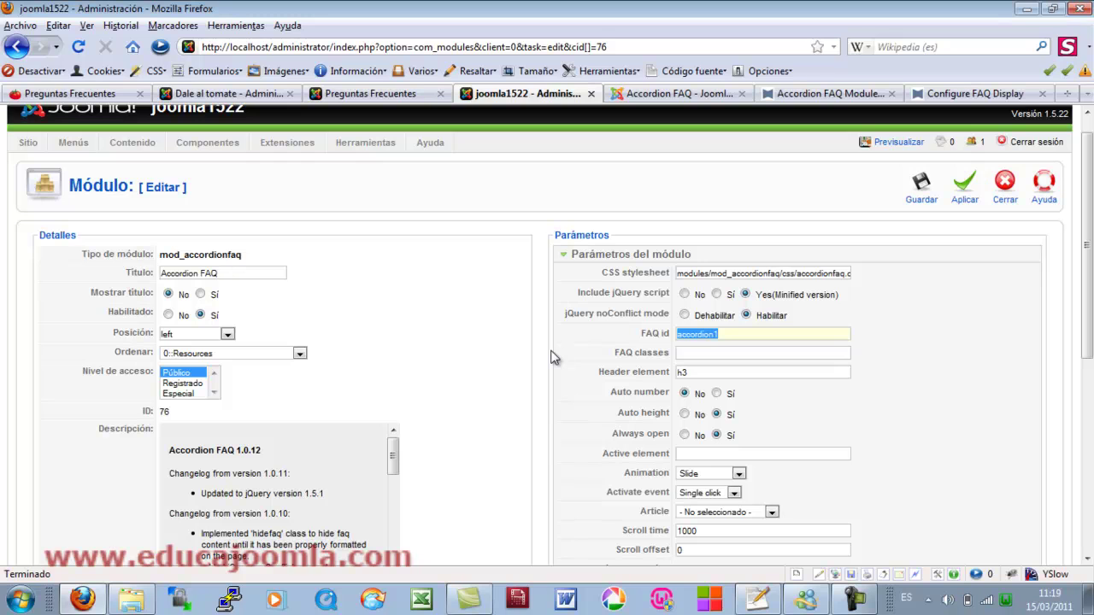
pyautogui.click(192, 334)
pyautogui.moveTo(193, 334); pyautogui.dragTo(160, 335)
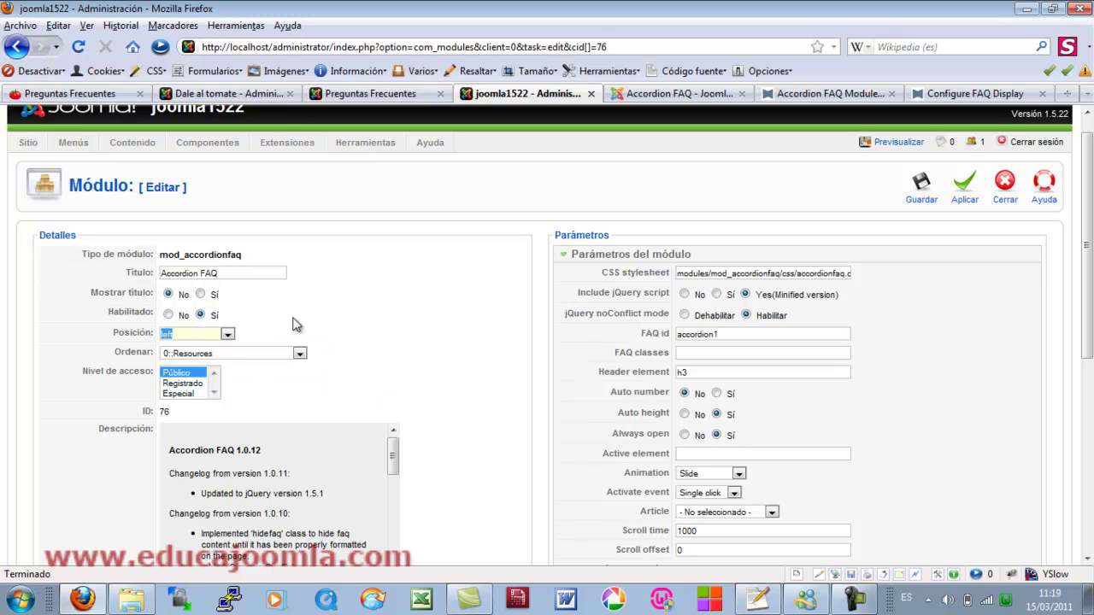
pyautogui.hotkey('ctrl', 'v')
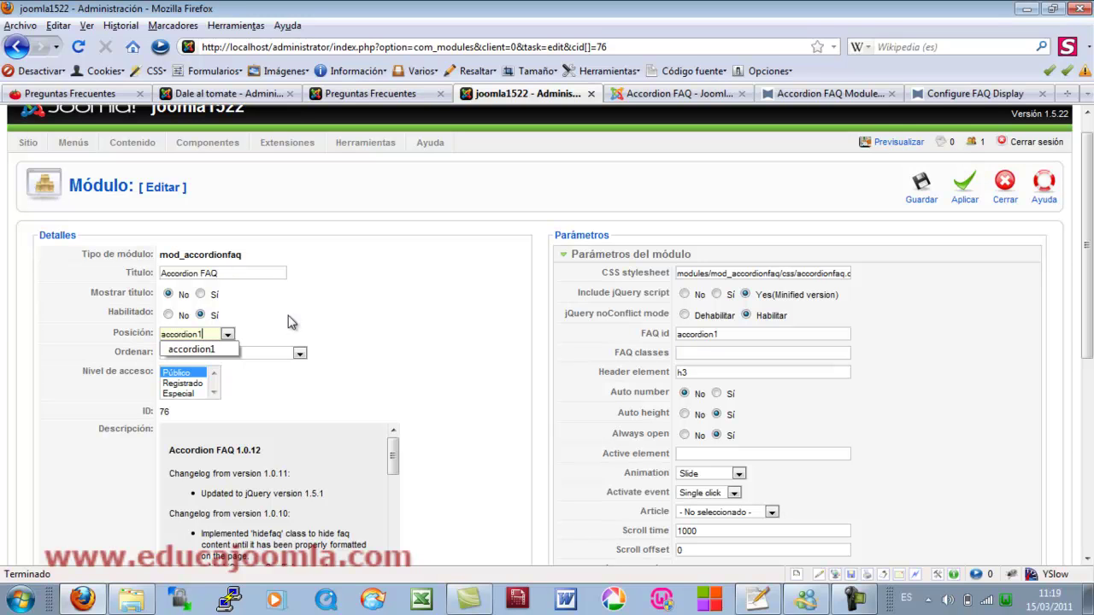
pyautogui.click(287, 322)
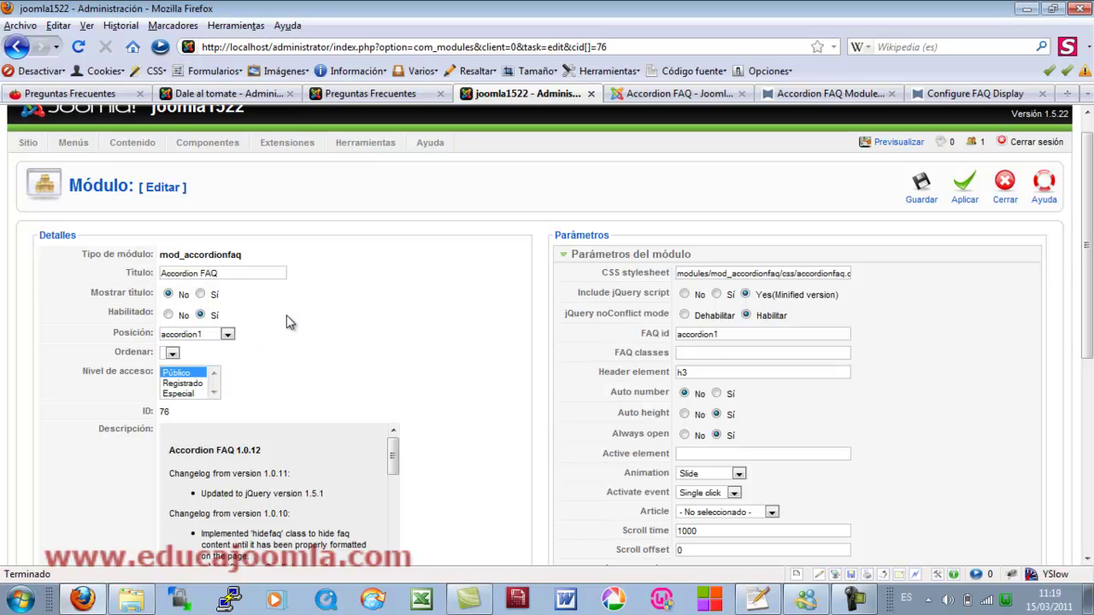
# - Check the position list and look over the remaining parameters and the menu assignment of the module
pyautogui.click(228, 336)
pyautogui.click(229, 337)
pyautogui.moveTo(1087, 258); pyautogui.dragTo(1087, 448)
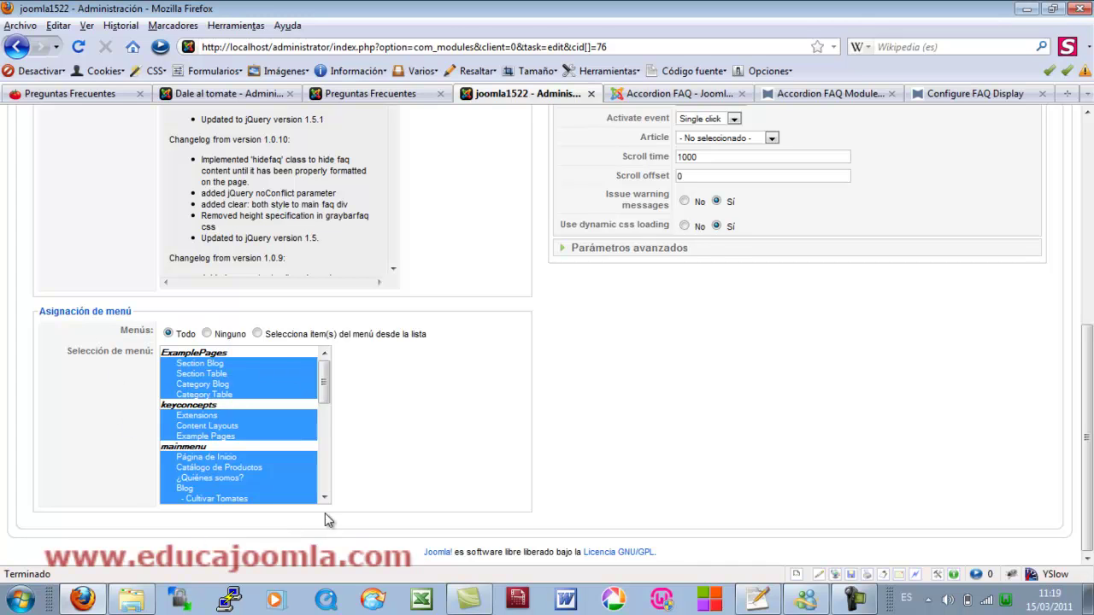
pyautogui.scroll(7, 513, 329)
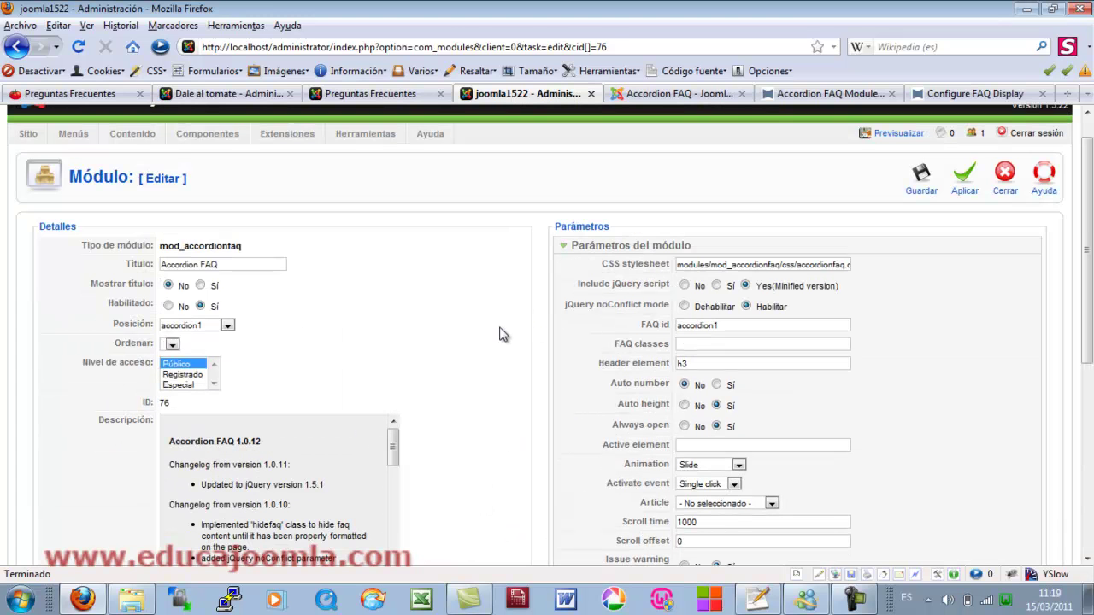
# - Read through the full path in the module's CSS stylesheet parameter from beginning to end and back
pyautogui.moveTo(622, 272)
pyautogui.moveTo(680, 266); pyautogui.dragTo(964, 254)
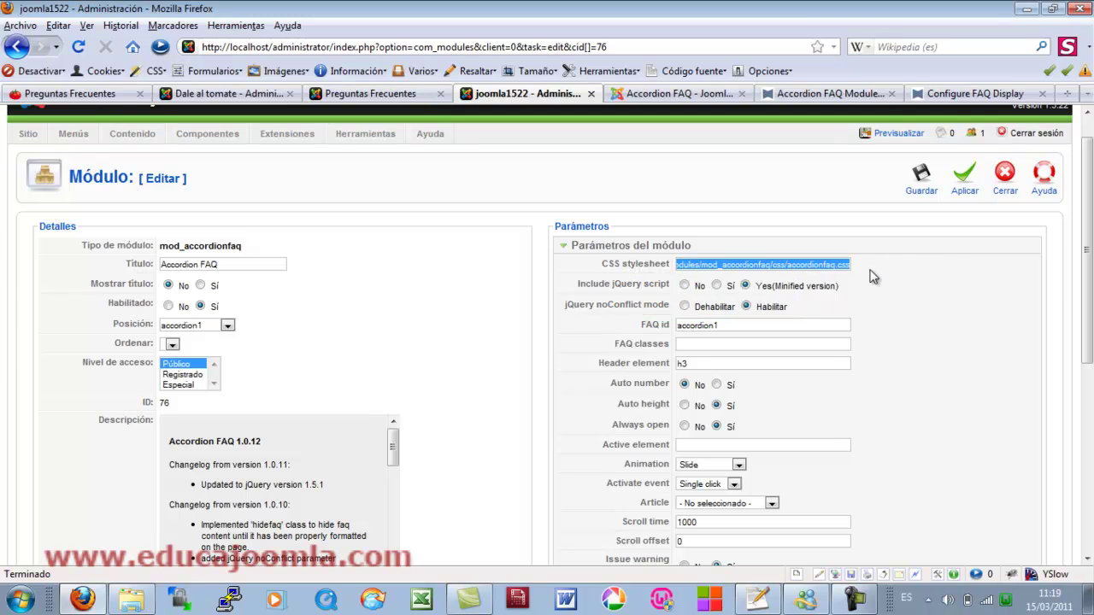
pyautogui.click(826, 268)
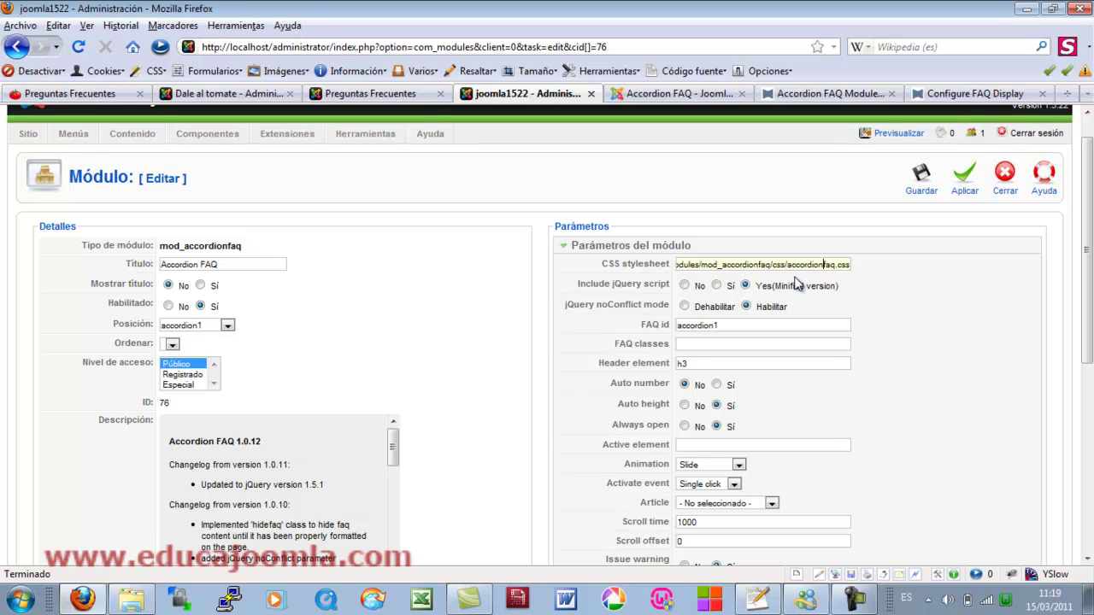
pyautogui.press('Home')
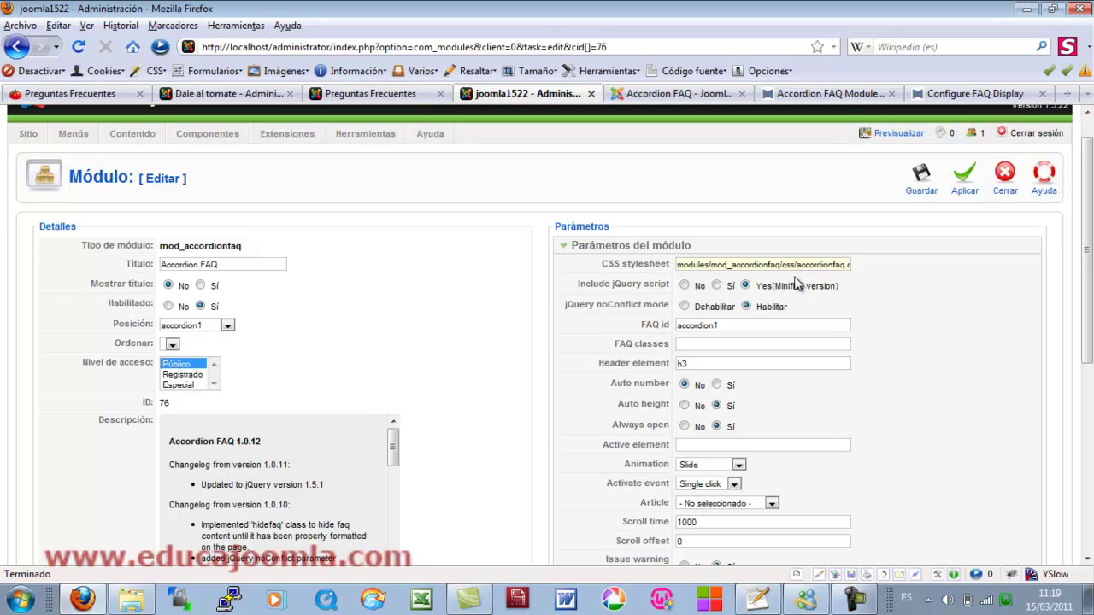
pyautogui.press('Right')
pyautogui.press('Right')
pyautogui.press('Right')
pyautogui.press('Right')
pyautogui.press('Right')
pyautogui.press('Right')
pyautogui.press('Right')
pyautogui.press('Right')
pyautogui.press('Right')
pyautogui.press('Right')
pyautogui.press('Right')
pyautogui.press('Right')
pyautogui.press('Right')
pyautogui.press('Right')
pyautogui.press('Right')
pyautogui.press('Right')
pyautogui.press('Right')
pyautogui.press('Right')
pyautogui.press('Right')
pyautogui.press('Right')
pyautogui.press('Right')
pyautogui.press('Right')
pyautogui.press('Right')
pyautogui.press('Right')
pyautogui.press('Right')
pyautogui.press('Right')
pyautogui.press('Right')
pyautogui.press('Right')
pyautogui.press('Right')
pyautogui.press('Right')
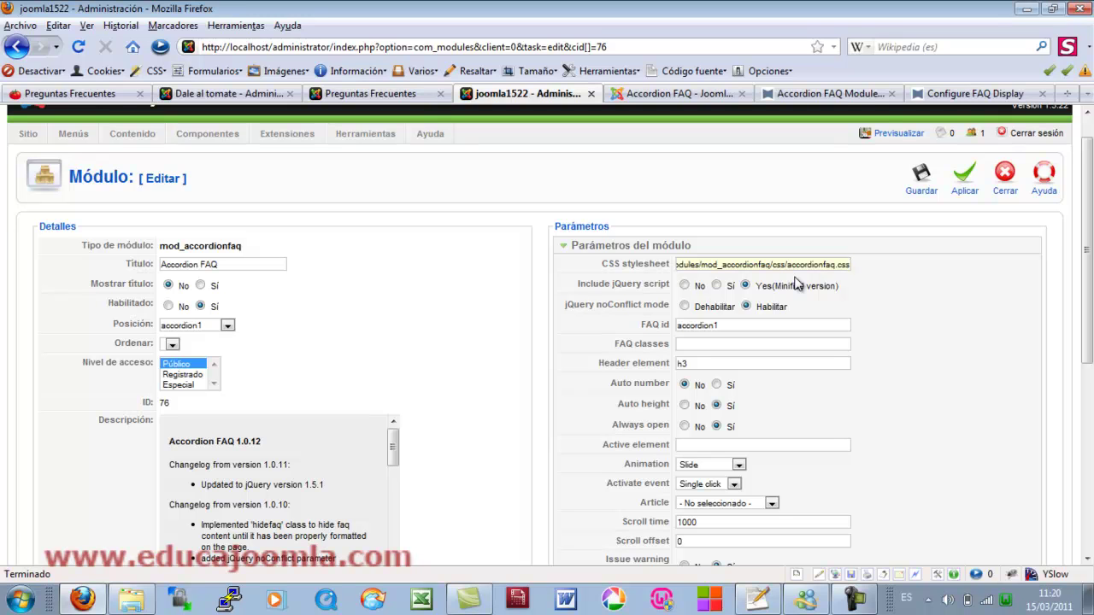
pyautogui.press('Left')
pyautogui.press('Left')
pyautogui.press('Left')
pyautogui.press('Left')
pyautogui.press('Left')
pyautogui.press('Left')
pyautogui.press('Left')
pyautogui.press('Left')
pyautogui.press('Left')
pyautogui.press('Left')
pyautogui.press('Left')
pyautogui.press('Left')
pyautogui.press('Left')
pyautogui.press('Left')
pyautogui.press('Left')
pyautogui.press('Left')
pyautogui.press('Left')
pyautogui.press('Left')
pyautogui.press('Left')
pyautogui.press('Left')
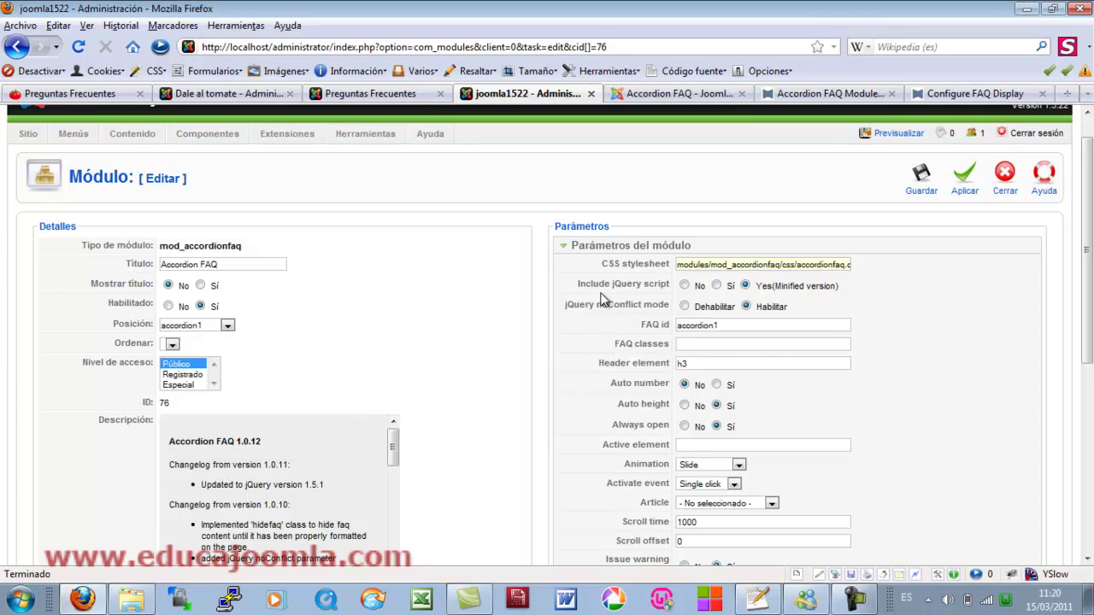
# - Read the jQuery parameter descriptions and check how questions 1 and 2 expand on the live Preguntas Frecuentes page
pyautogui.moveTo(609, 293)
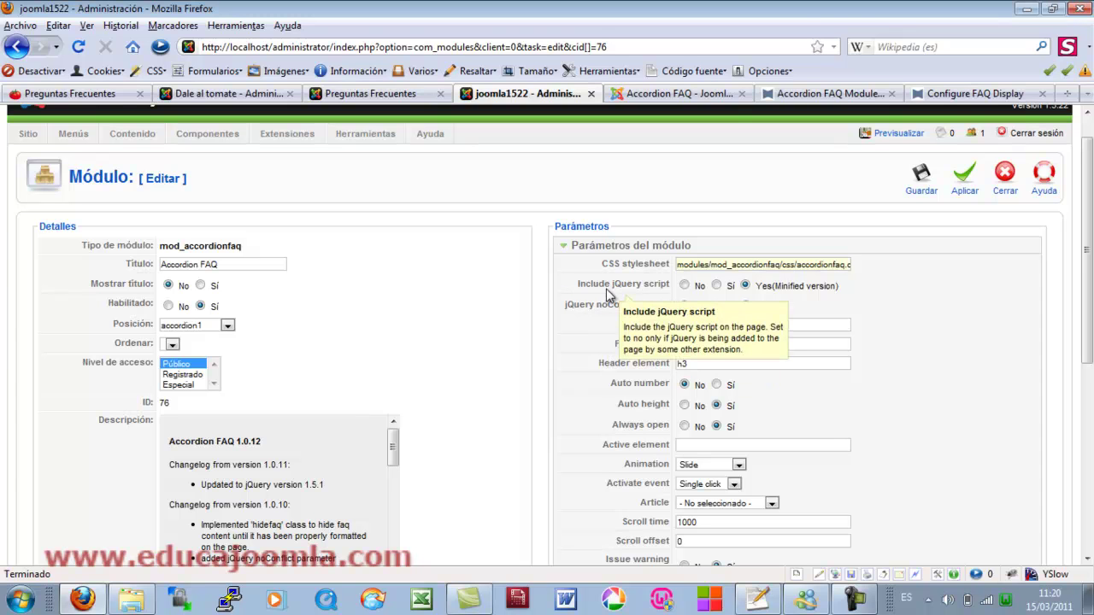
pyautogui.click(75, 97)
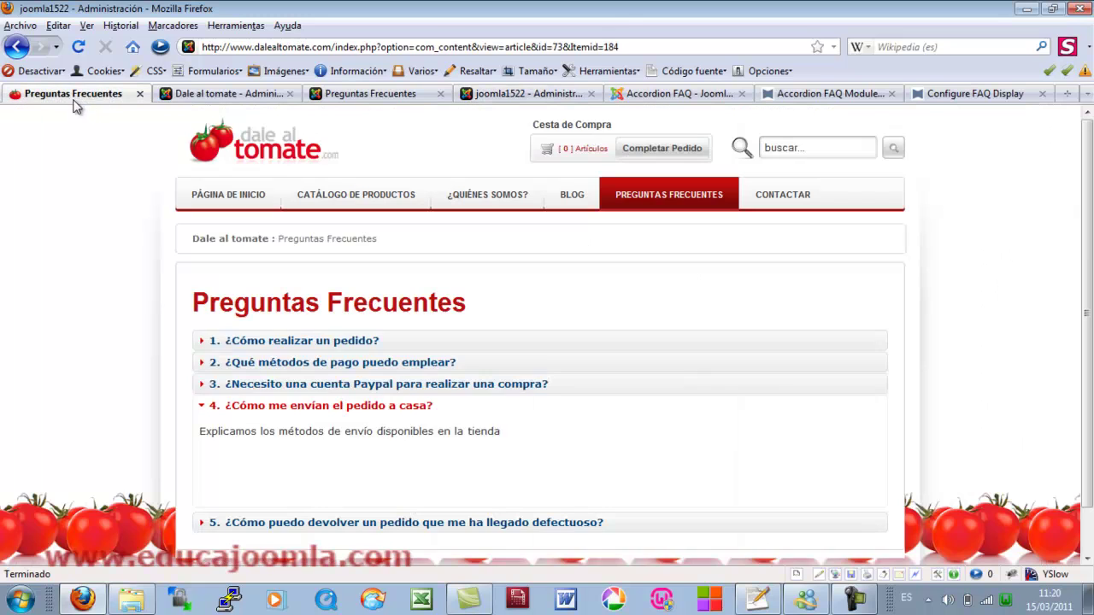
pyautogui.click(365, 343)
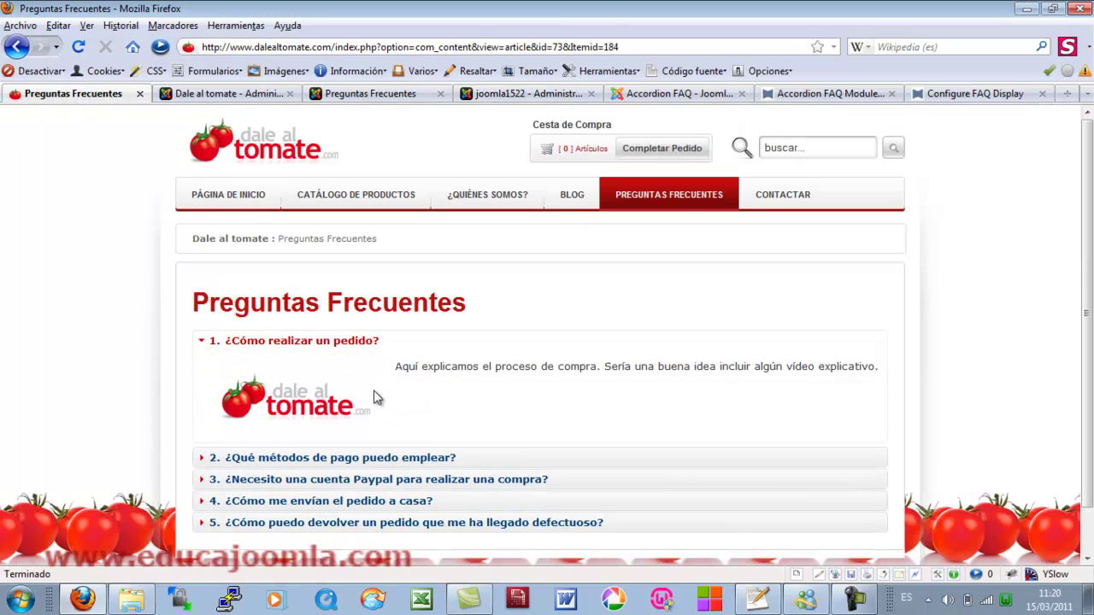
pyautogui.click(373, 460)
pyautogui.click(534, 93)
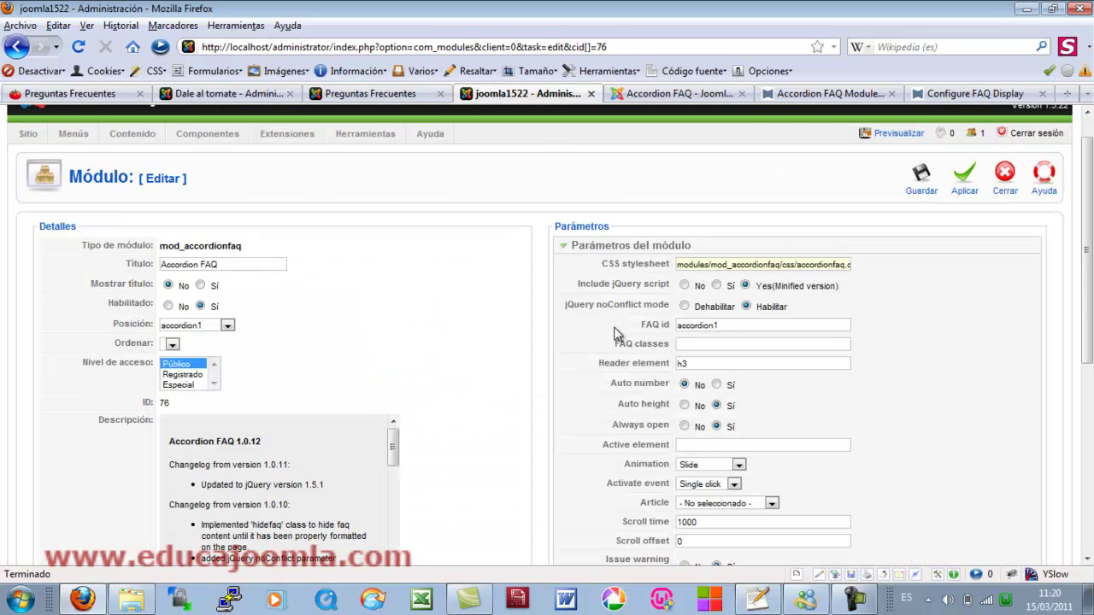
pyautogui.moveTo(614, 291)
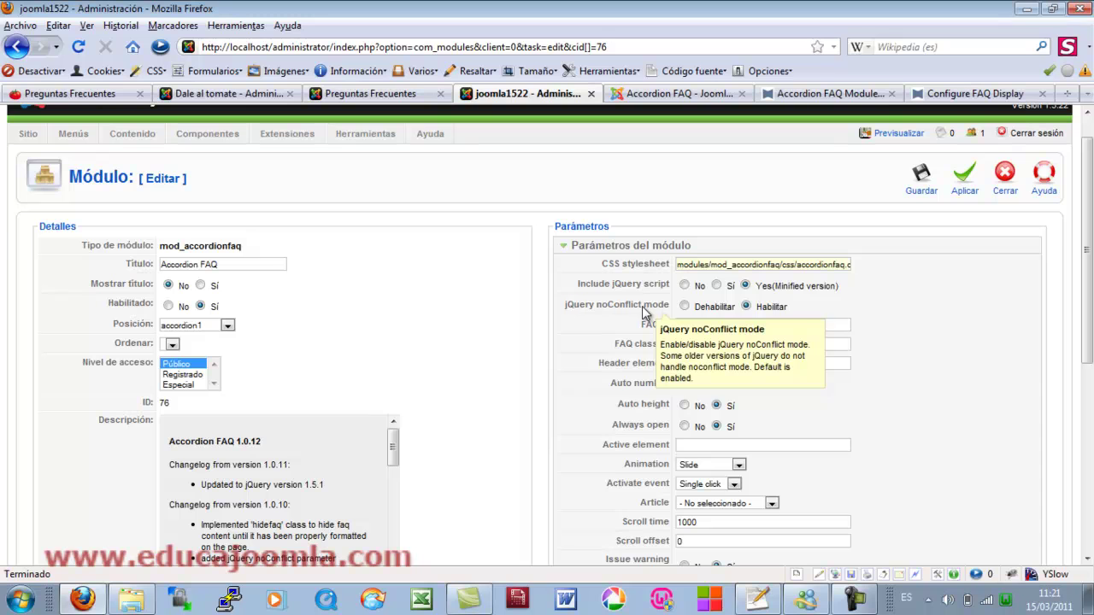
# - Read the jQuery noConflict mode and FAQ id descriptions and look at the live Preguntas Frecuentes page for comparison
pyautogui.moveTo(659, 313)
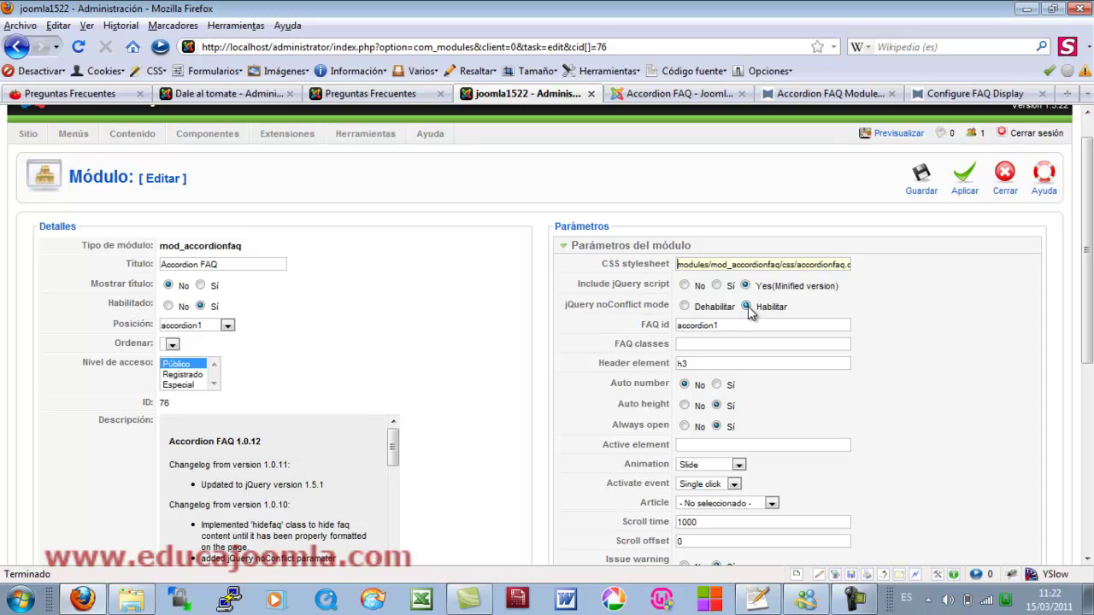
pyautogui.click(91, 93)
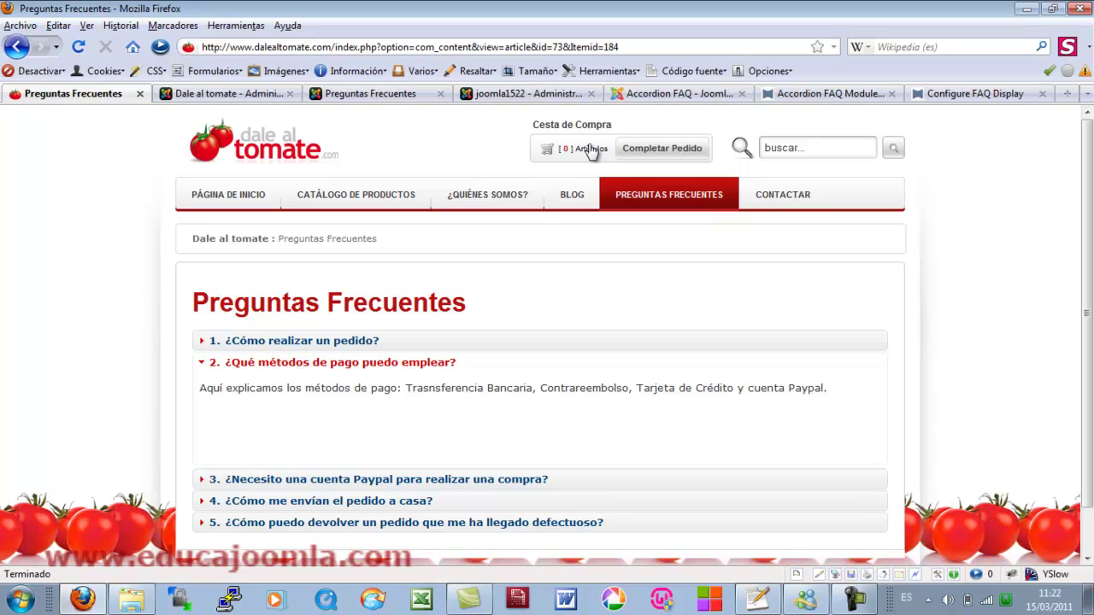
pyautogui.moveTo(592, 151)
pyautogui.click(500, 94)
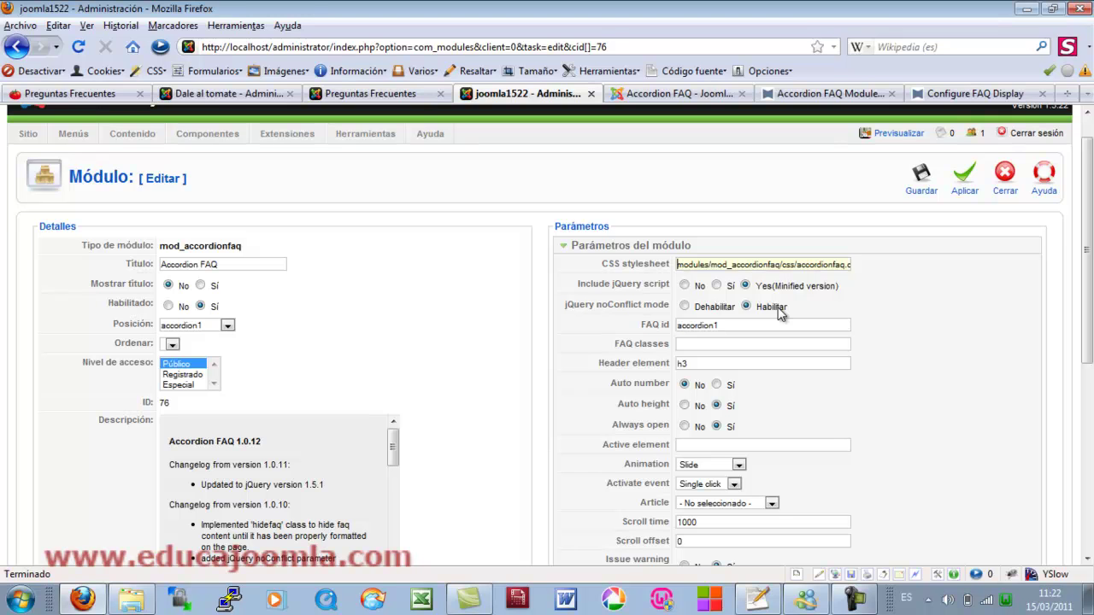
pyautogui.moveTo(661, 333)
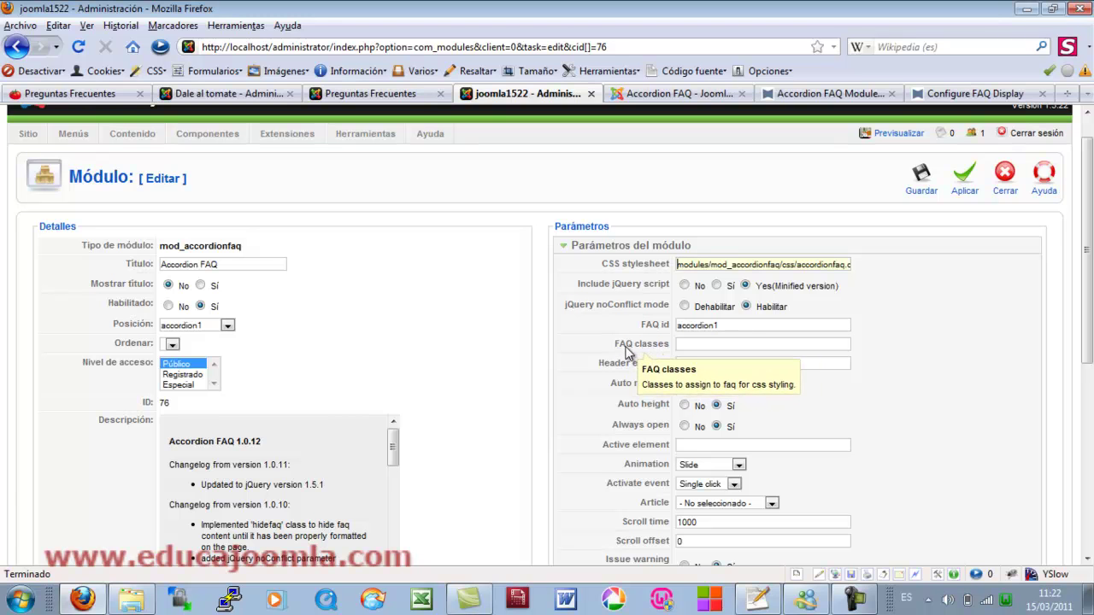
# - Set FAQ classes to "lightnessfaq help headerbackground headerborder contentbackground contentborder round5", copied from the current setting on the Configure FAQ Display page
pyautogui.click(970, 93)
pyautogui.moveTo(256, 202); pyautogui.dragTo(345, 202)
pyautogui.moveTo(256, 202); pyautogui.dragTo(361, 215)
pyautogui.click(256, 202)
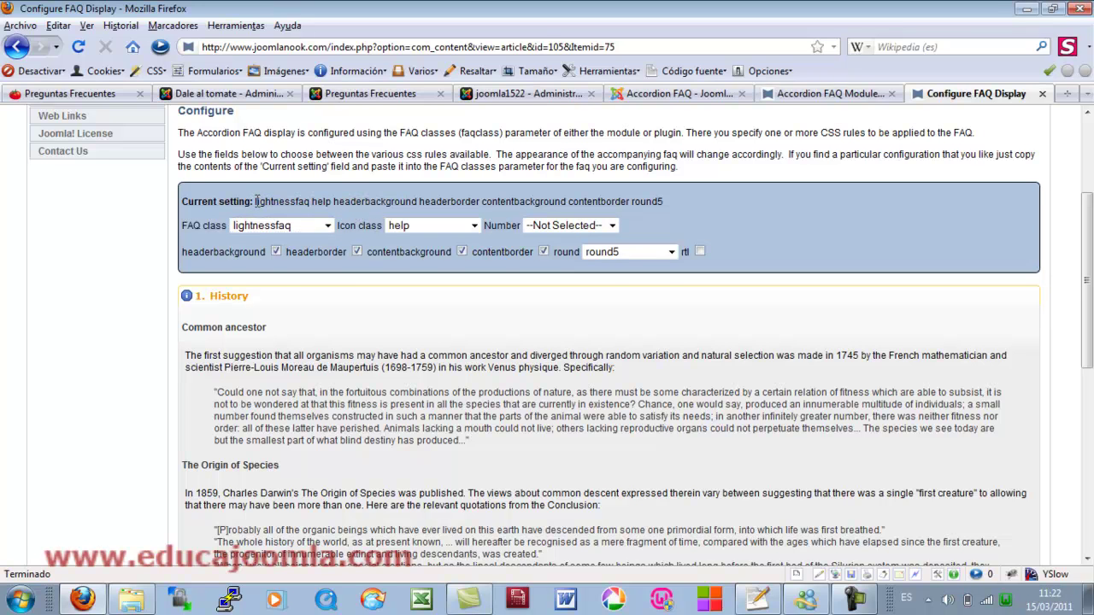
pyautogui.moveTo(255, 202); pyautogui.dragTo(667, 201)
pyautogui.rightClick(660, 201)
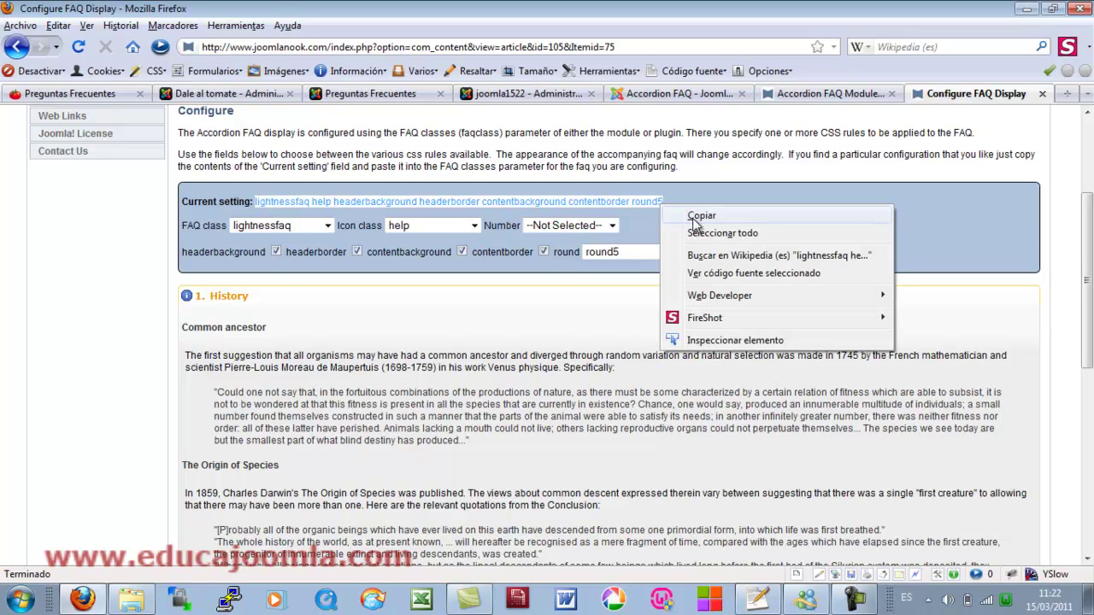
pyautogui.click(700, 215)
pyautogui.click(518, 94)
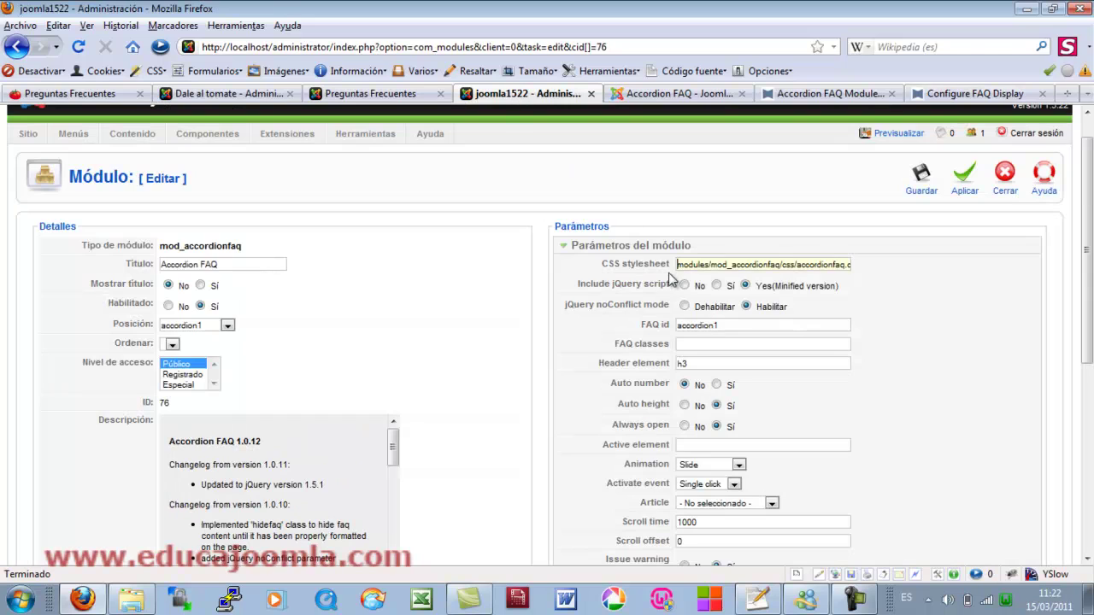
pyautogui.rightClick(706, 343)
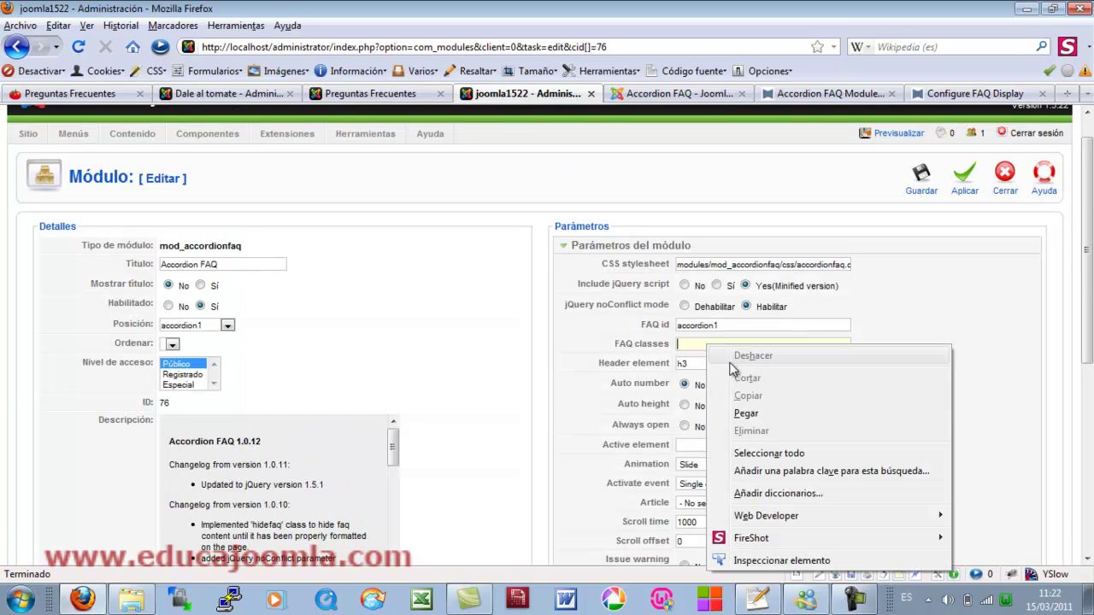
pyautogui.click(755, 417)
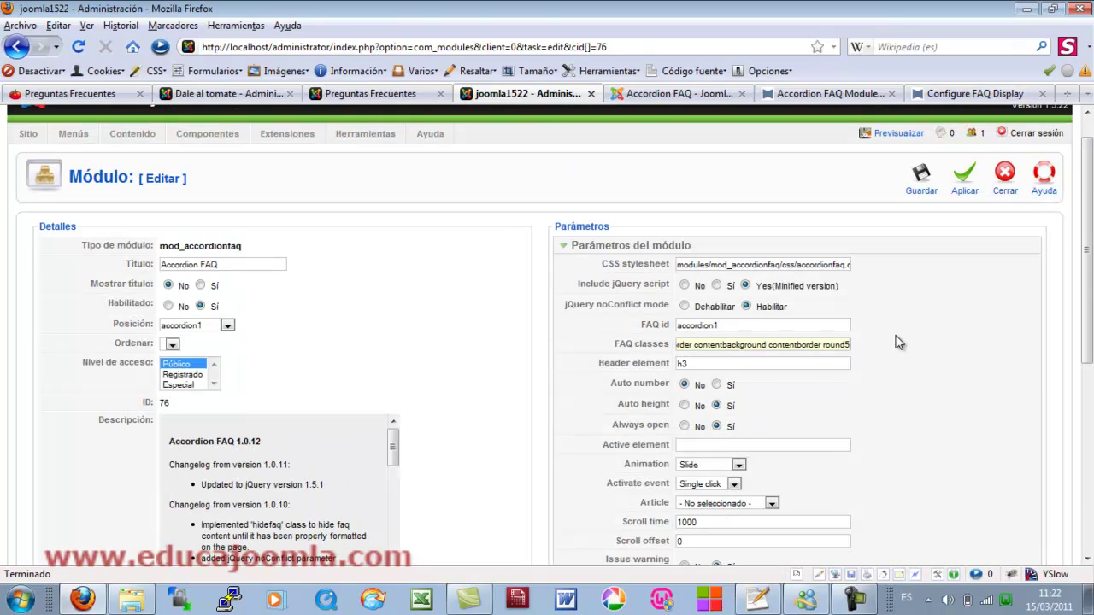
pyautogui.scroll(-1, 1089, 274)
pyautogui.scroll(2, 1091, 274)
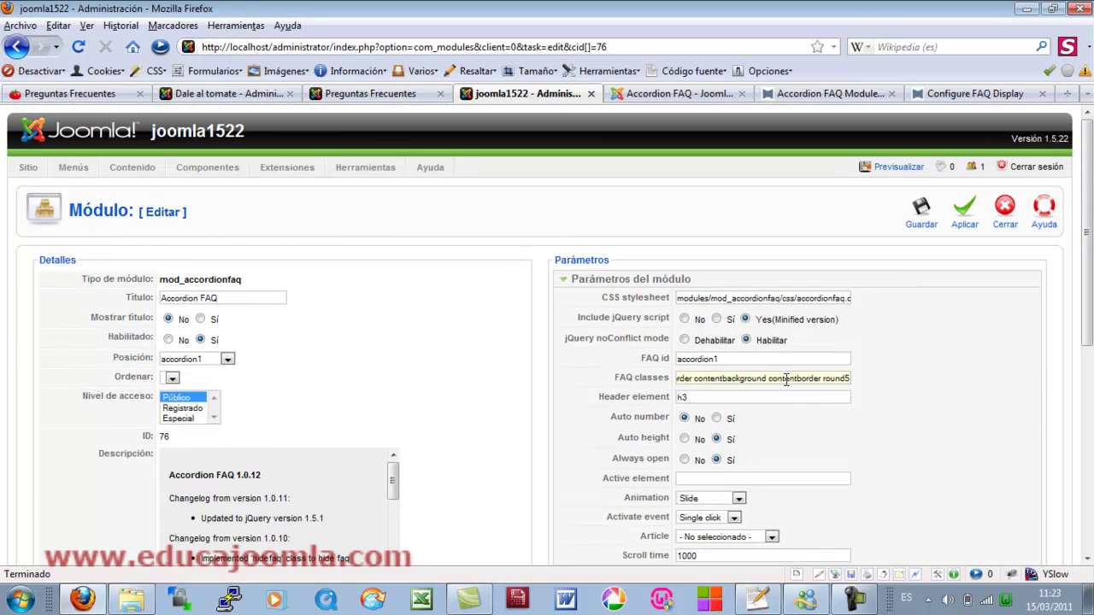
# - Reload the live Preguntas Frecuentes page and examine its main heading and the collapsed question headers
pyautogui.moveTo(629, 405)
pyautogui.click(103, 94)
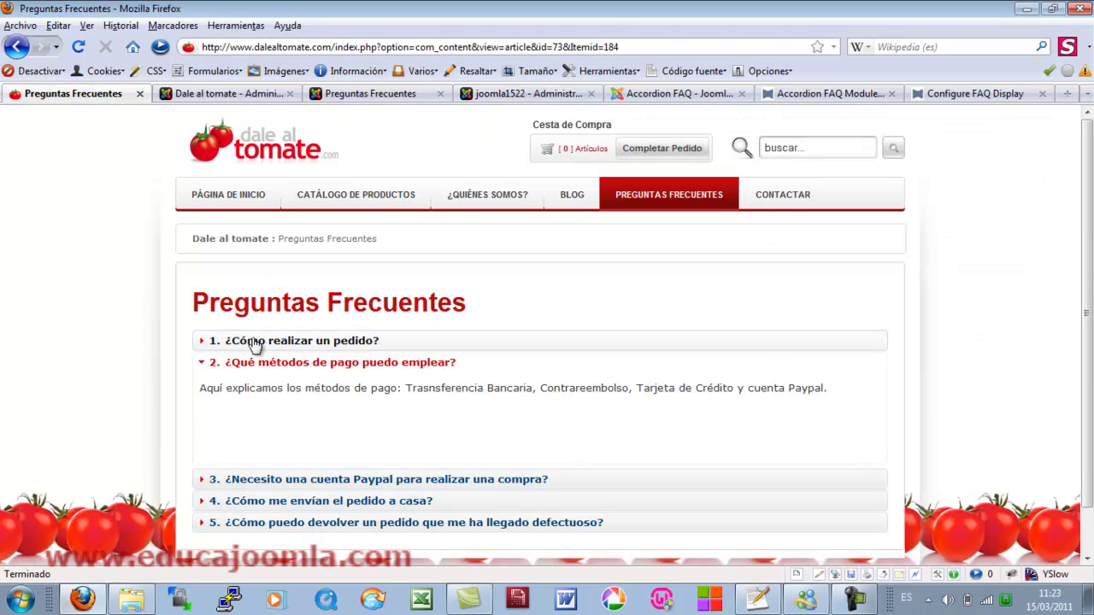
pyautogui.click(668, 205)
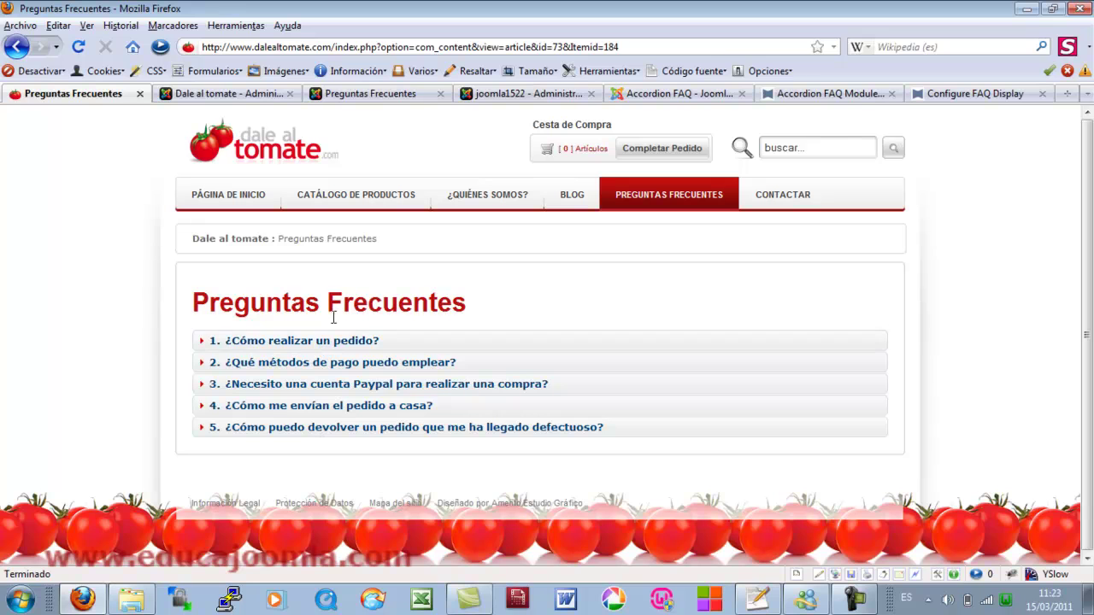
pyautogui.moveTo(471, 307); pyautogui.dragTo(193, 314)
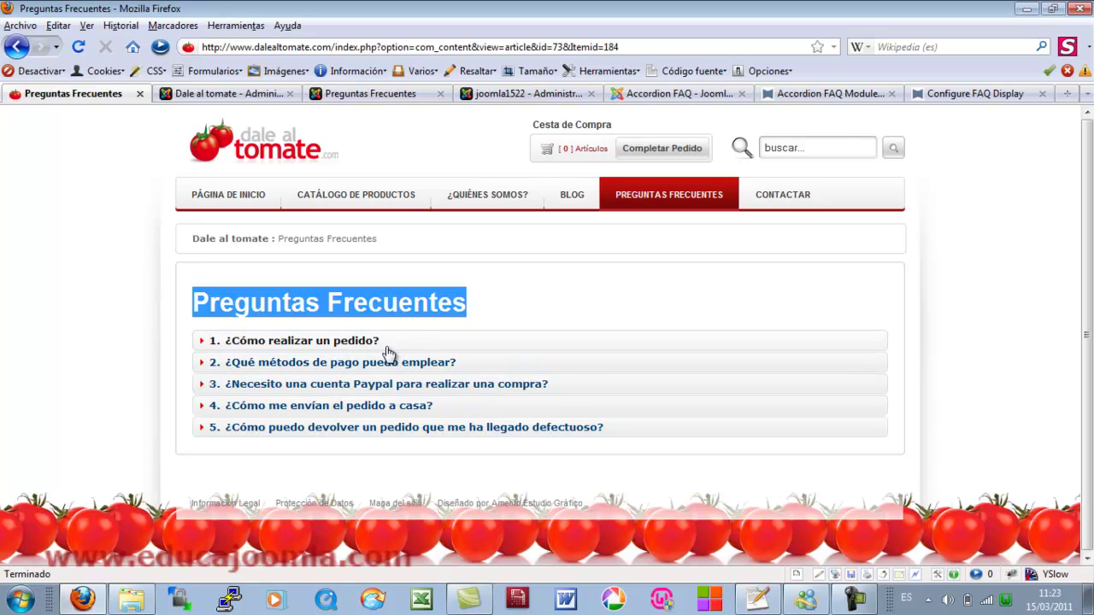
# - Check the module's Header element parameter and its description against the header of question 1 on the live page
pyautogui.click(571, 95)
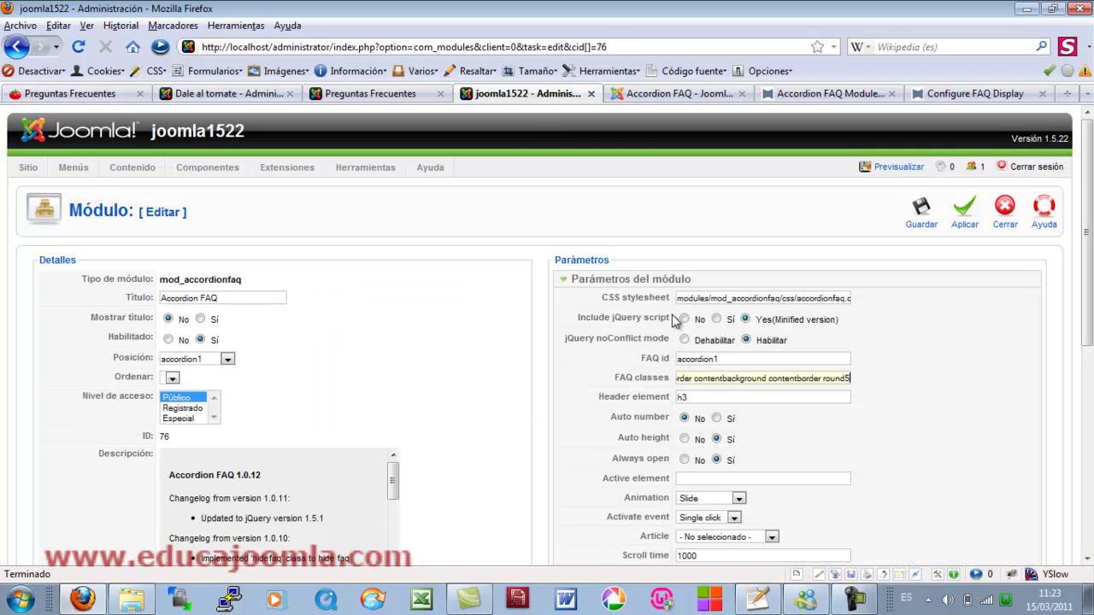
pyautogui.doubleClick(682, 396)
pyautogui.moveTo(667, 403)
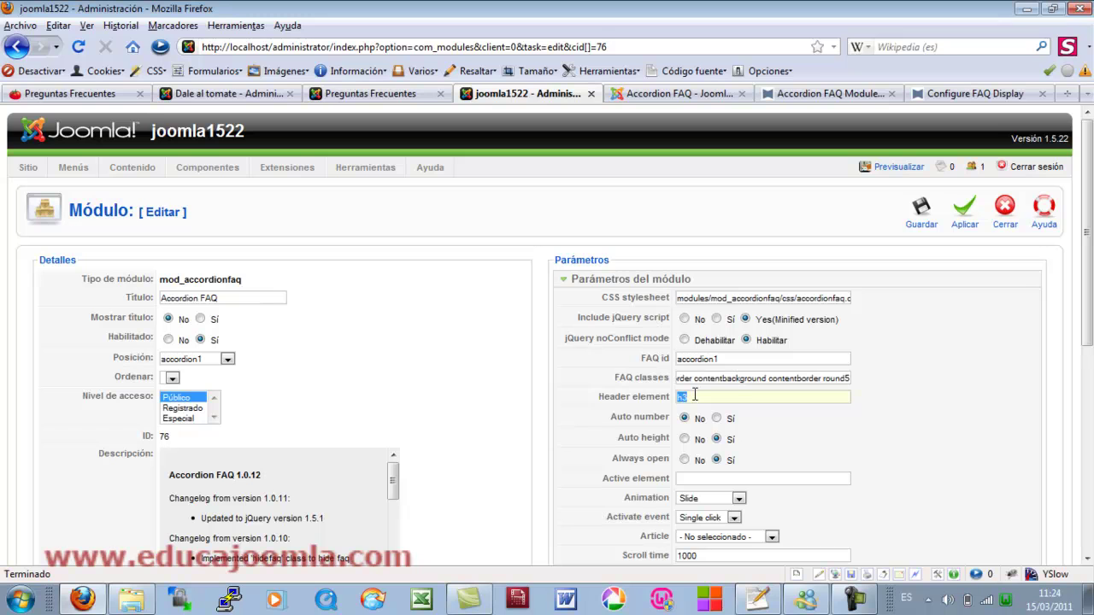
pyautogui.click(99, 94)
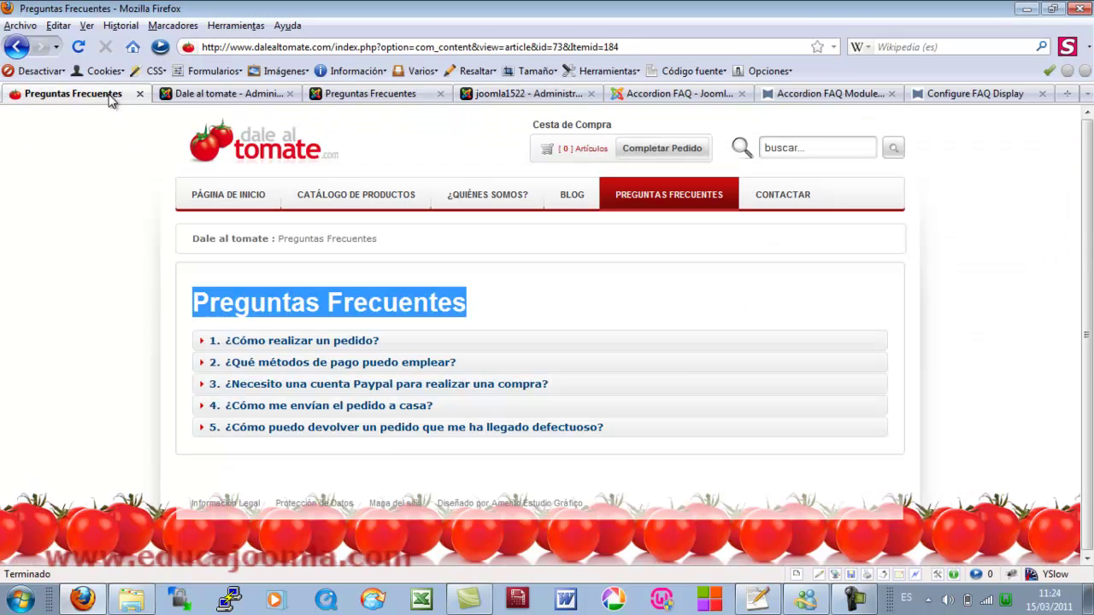
pyautogui.click(299, 342)
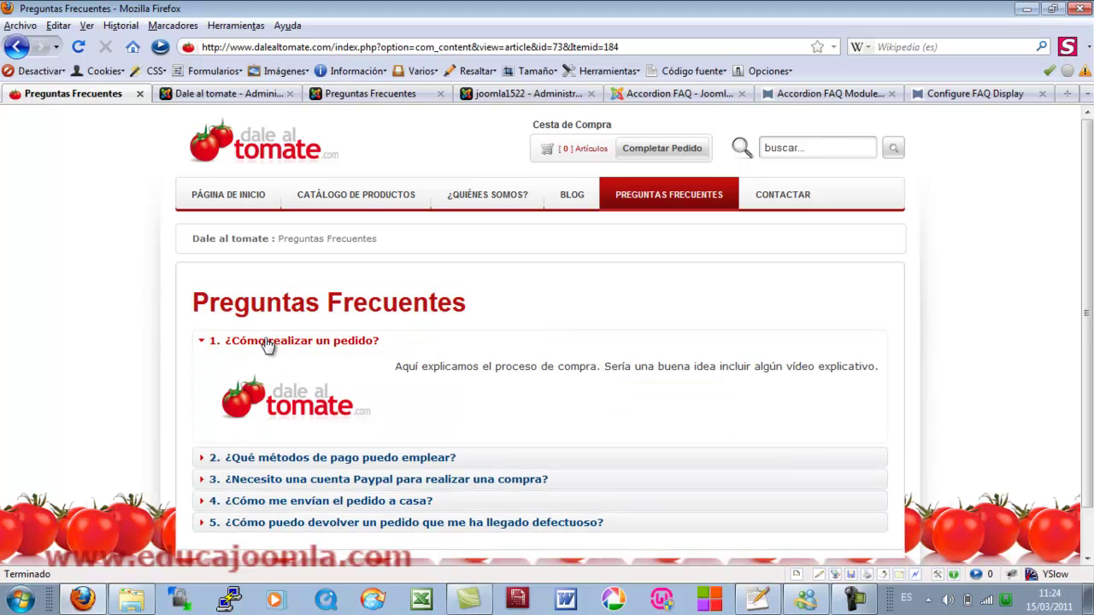
pyautogui.click(564, 98)
pyautogui.click(692, 398)
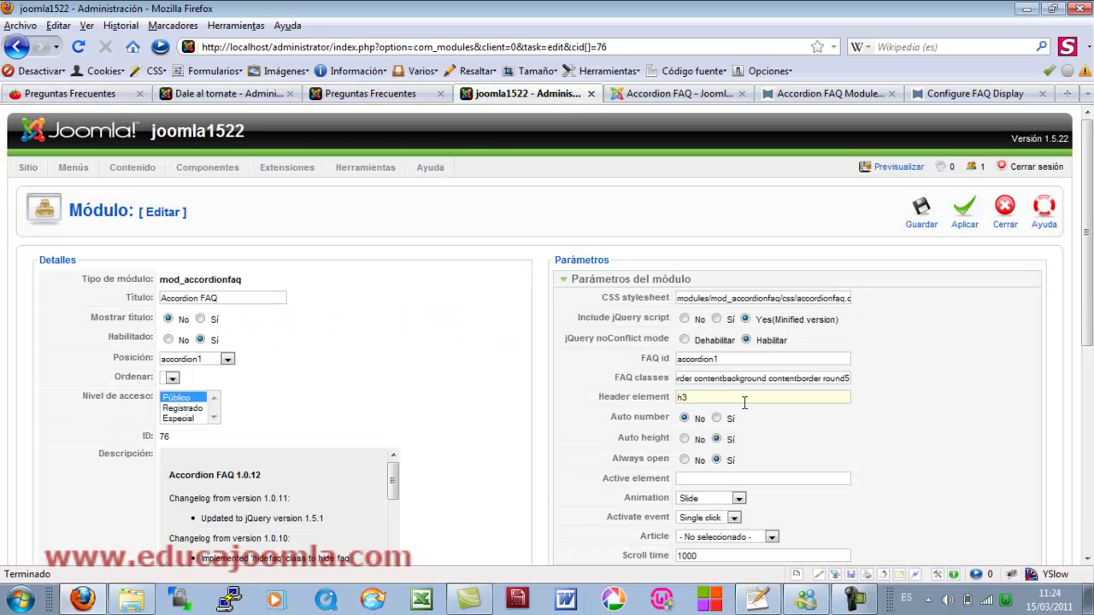
pyautogui.moveTo(643, 427)
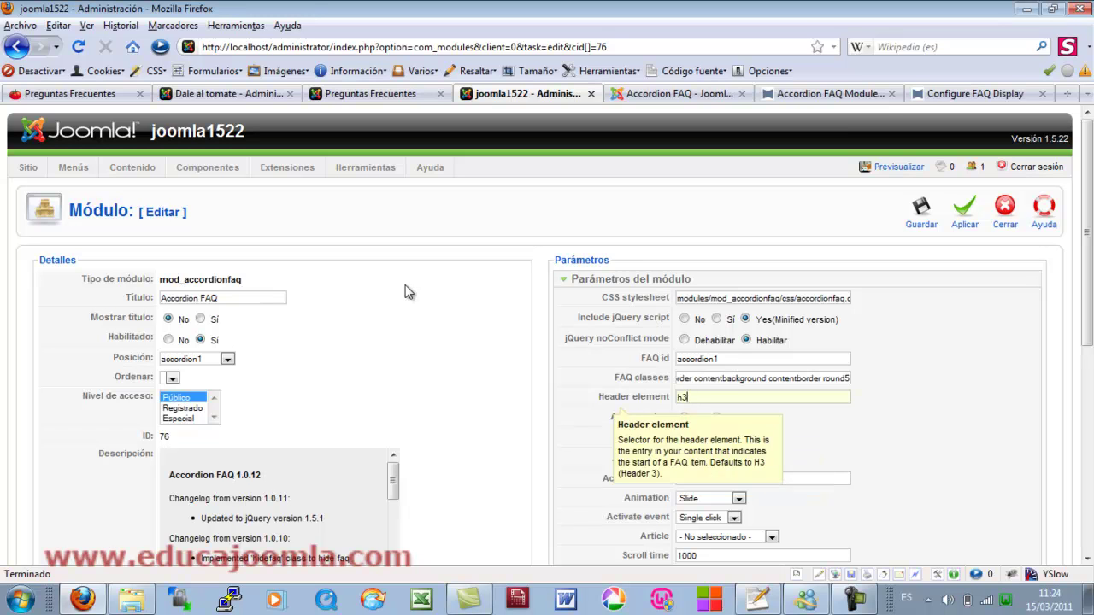
# - Examine how the question headers are numbered in the sample FAQ on the Configure FAQ Display page
pyautogui.click(940, 98)
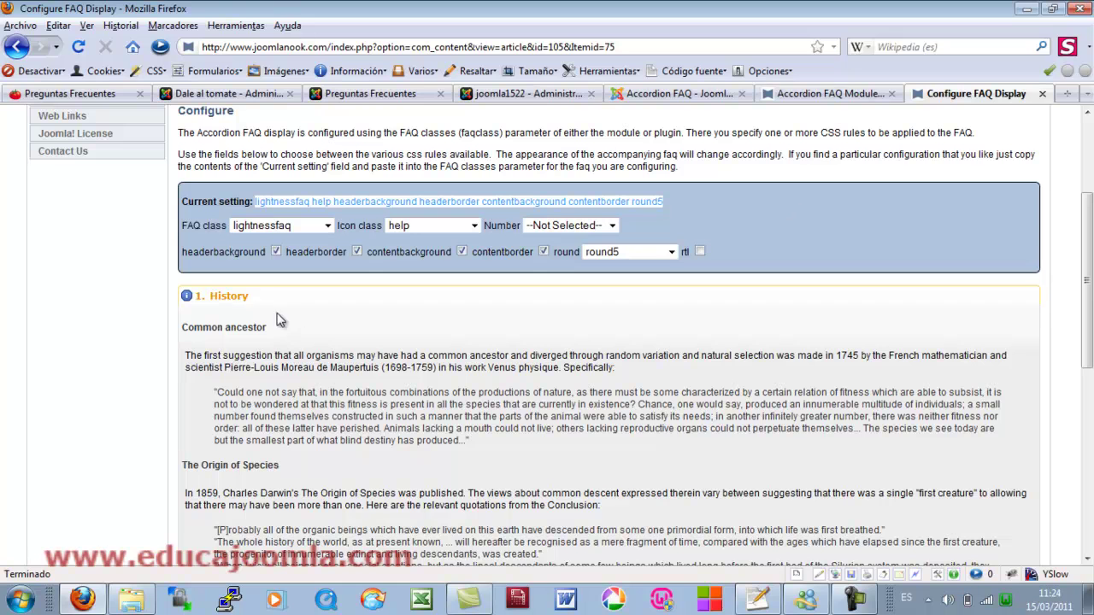
pyautogui.scroll(-5, 303, 363)
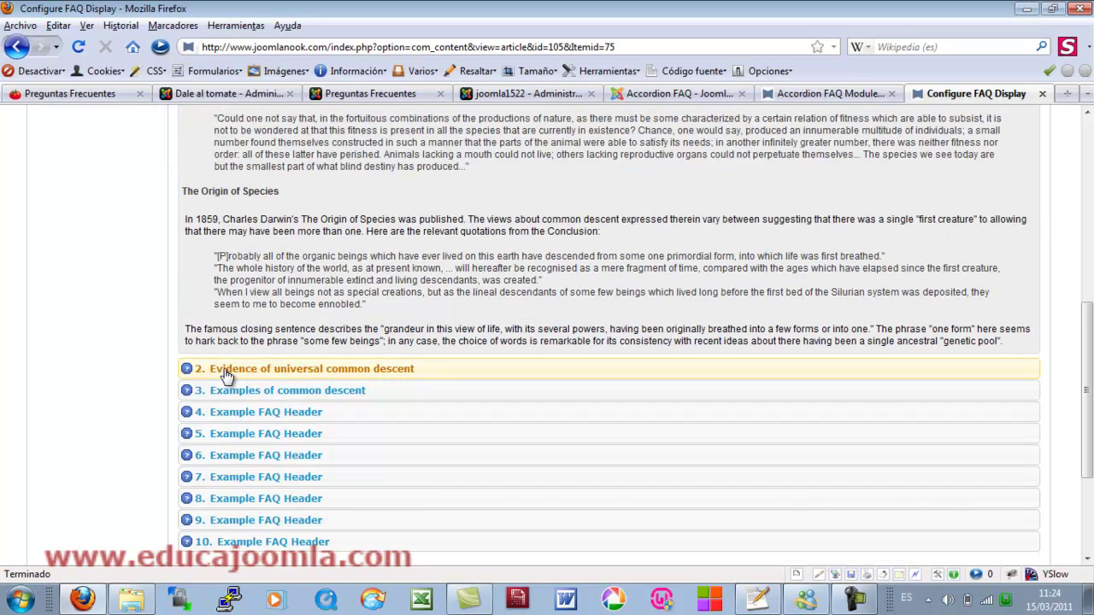
pyautogui.scroll(3, 483, 374)
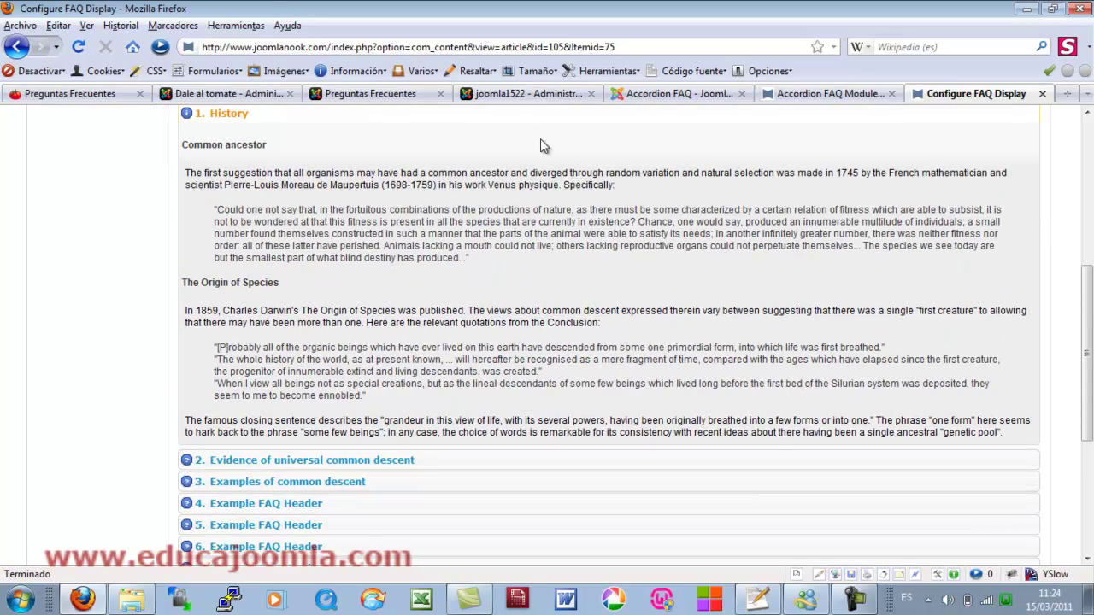
# - Review the module's Auto height, Always open and Active element parameters against question 2 expanded on the live page
pyautogui.click(528, 94)
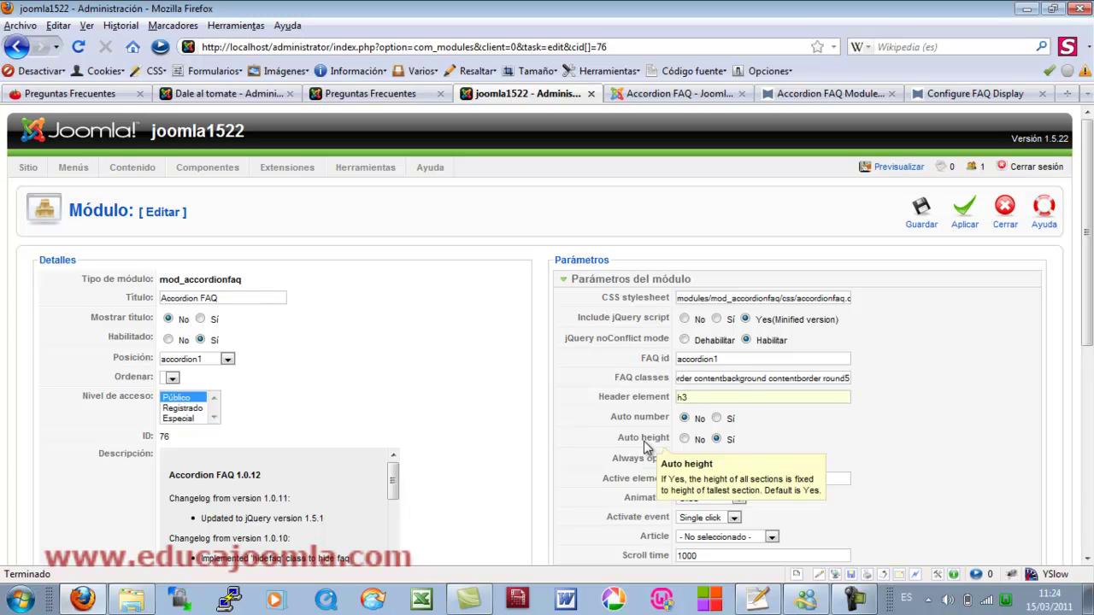
pyautogui.moveTo(656, 467)
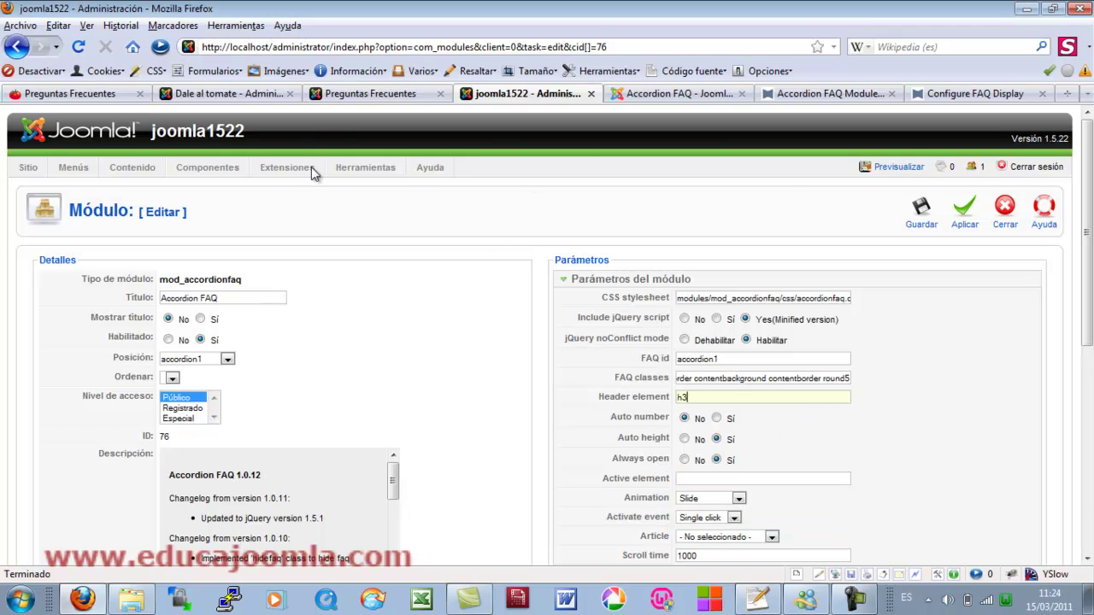
pyautogui.click(71, 93)
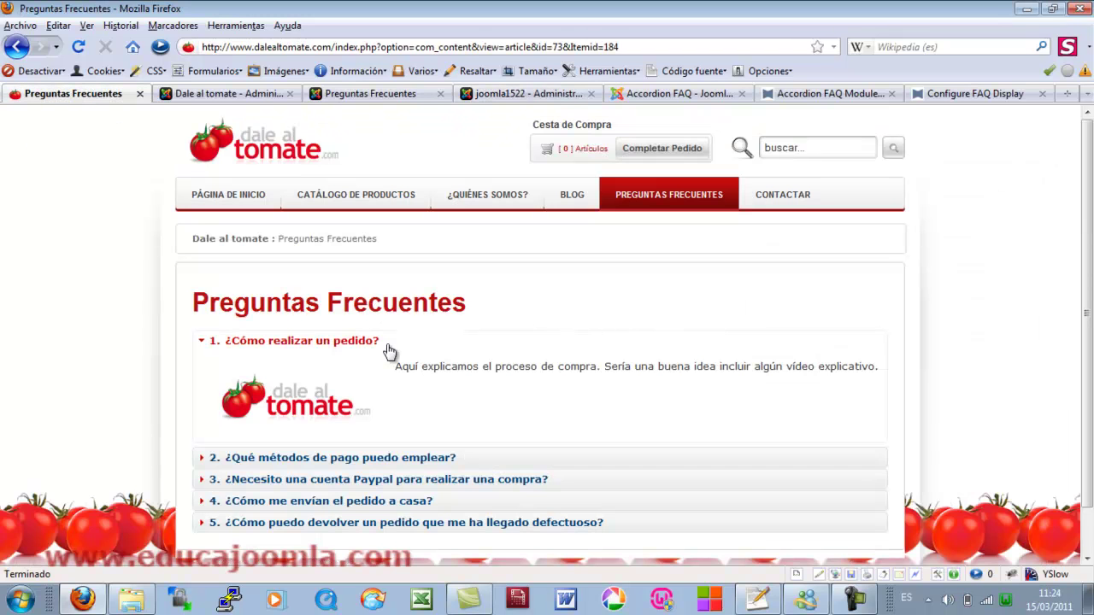
pyautogui.click(366, 457)
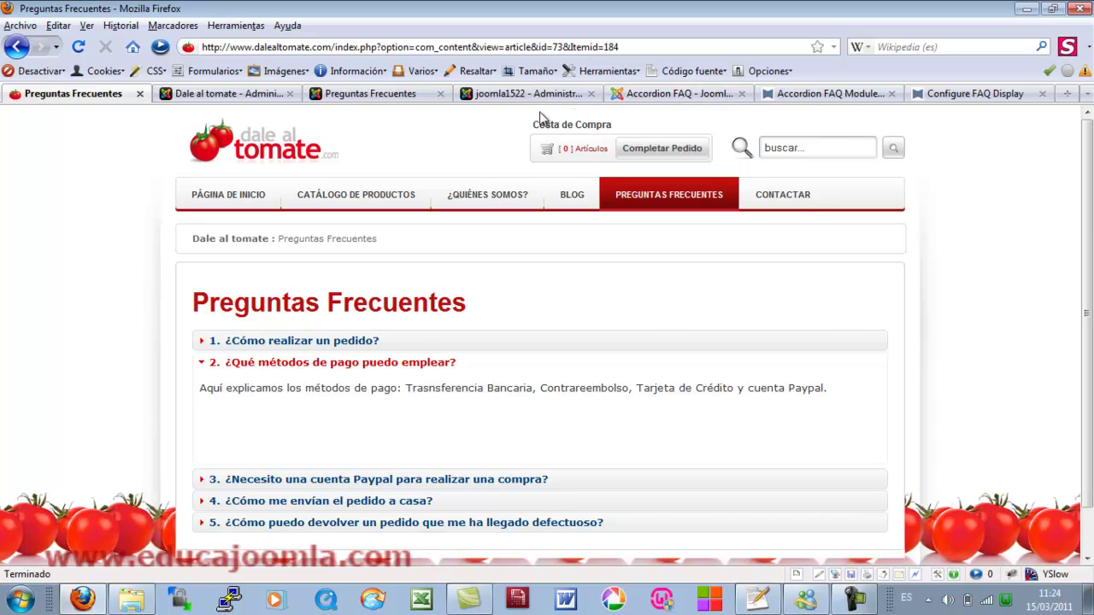
pyautogui.click(517, 96)
pyautogui.scroll(-2, 636, 387)
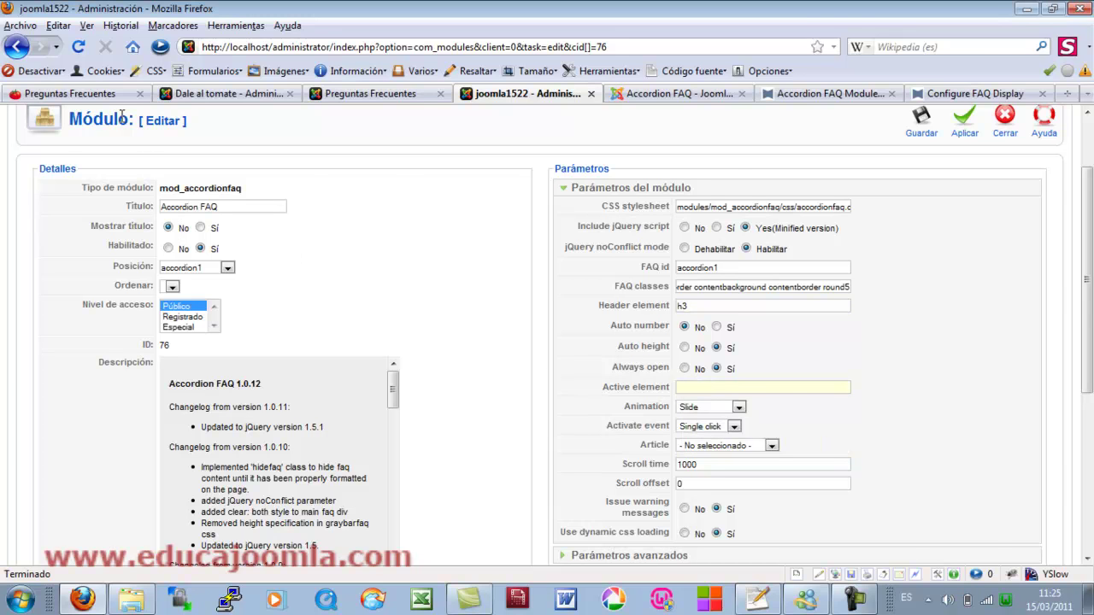
pyautogui.click(77, 93)
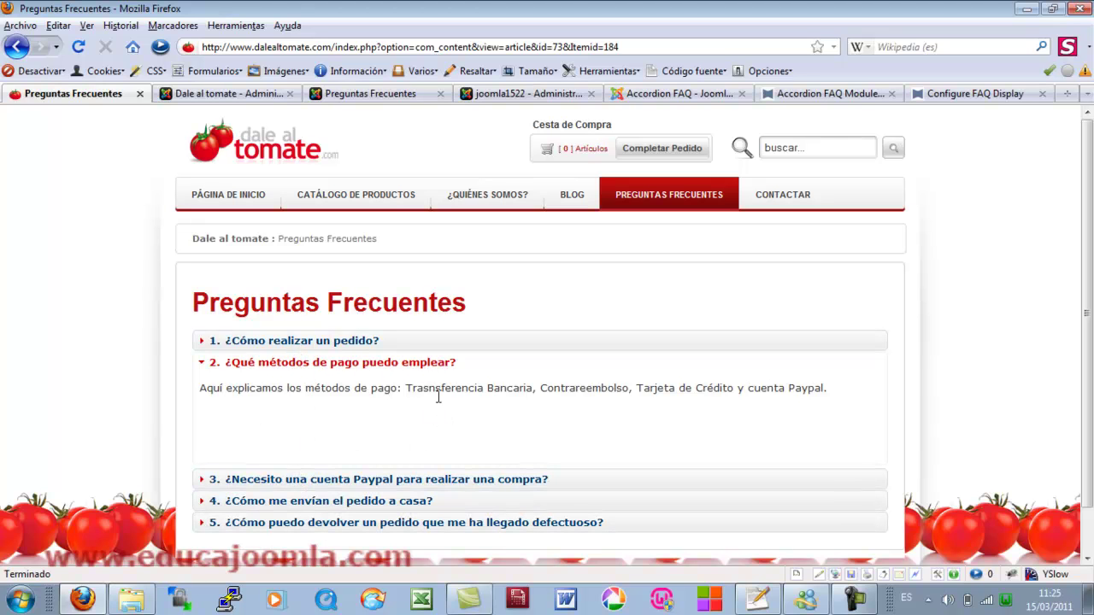
pyautogui.click(517, 94)
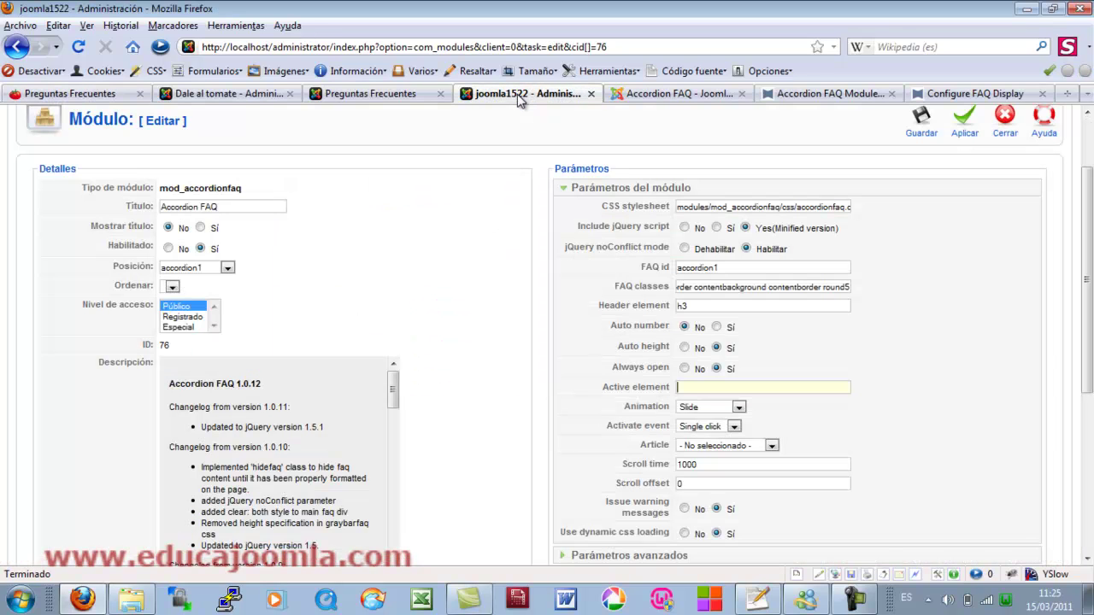
# - Look through the available options of the Animation and Activate event parameters, leaving the current choices
pyautogui.click(739, 408)
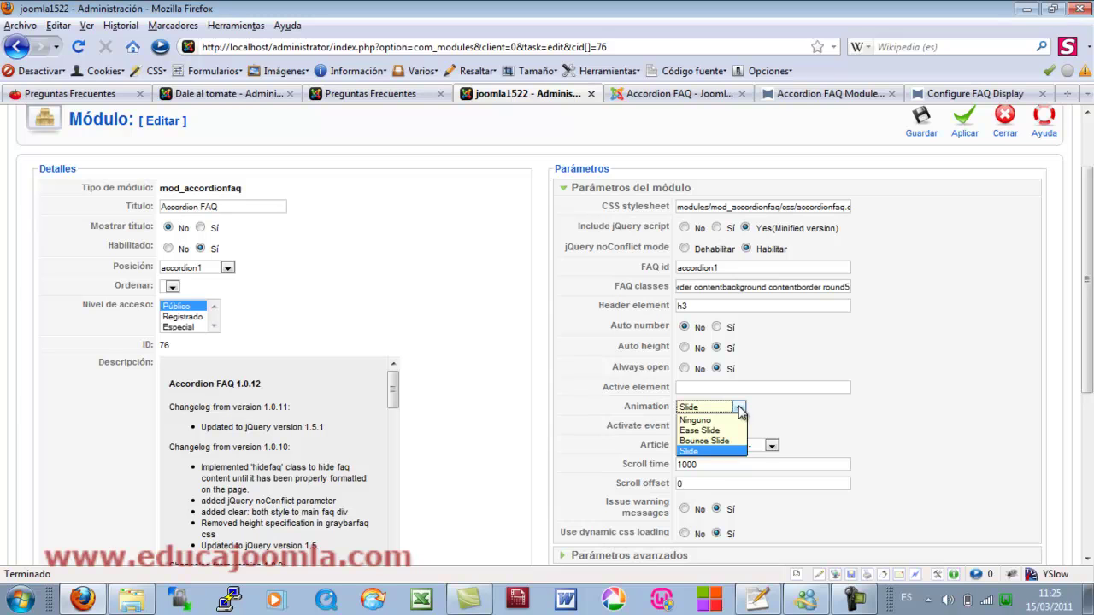
pyautogui.click(739, 410)
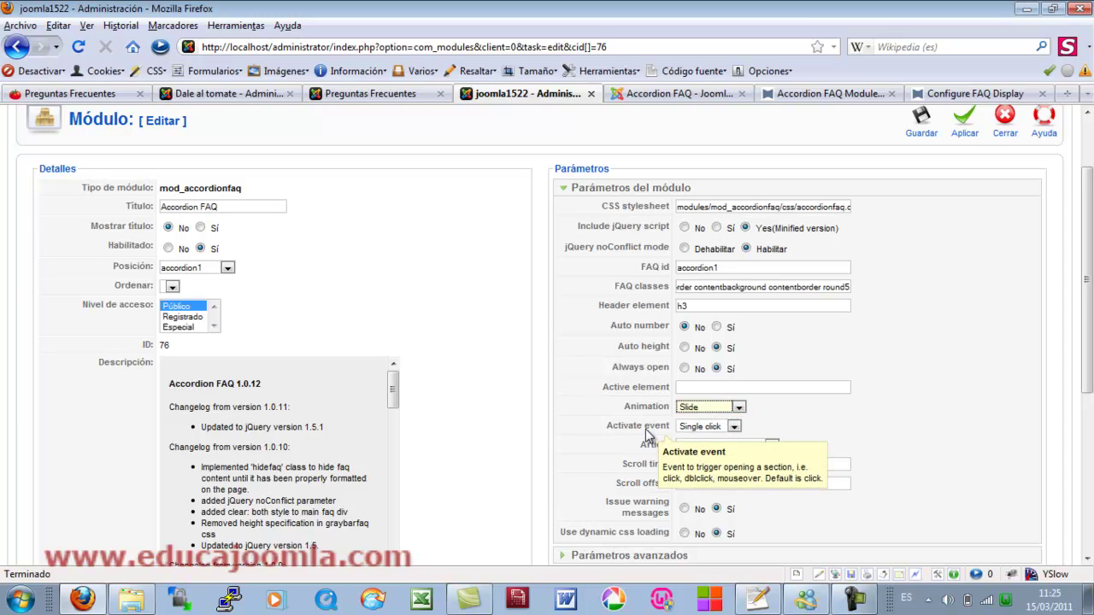
pyautogui.click(734, 428)
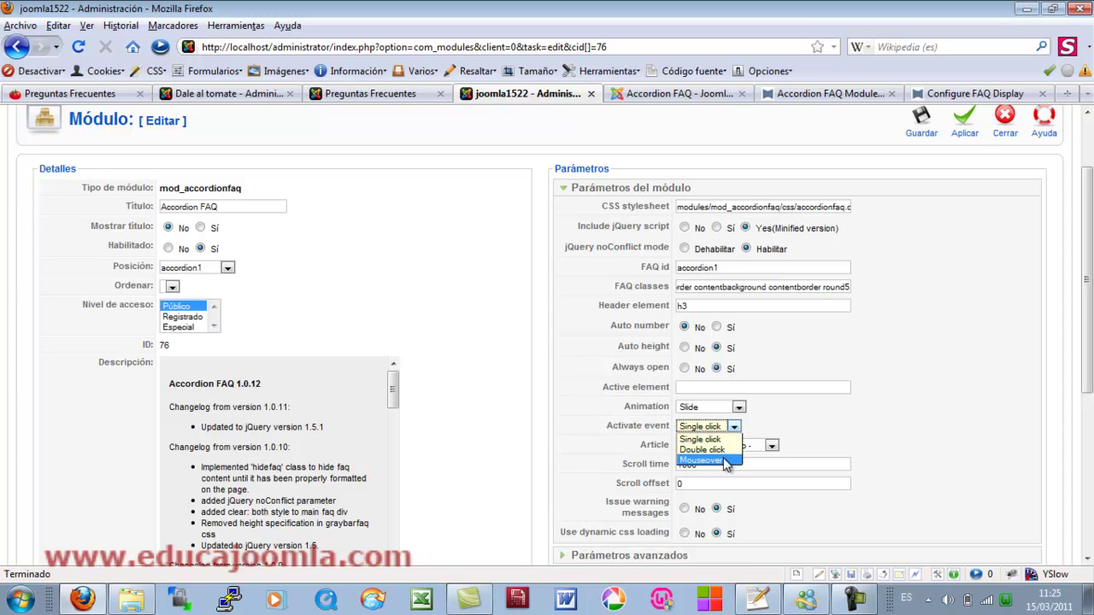
pyautogui.click(734, 427)
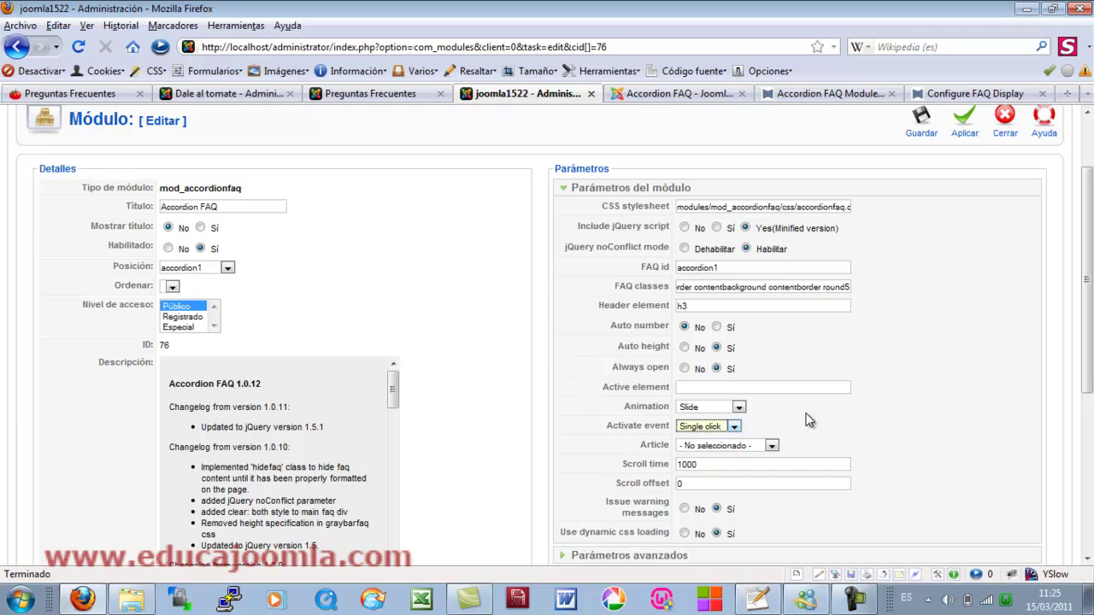
# - Set the module's Article parameter to Preguntas Frecuentes
pyautogui.click(772, 446)
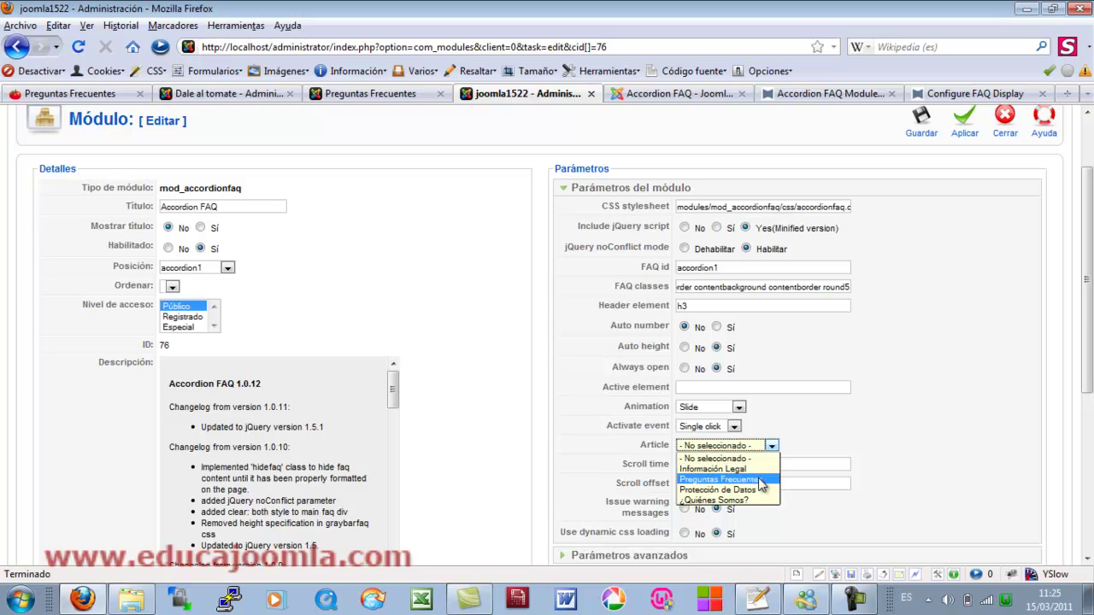
pyautogui.click(757, 479)
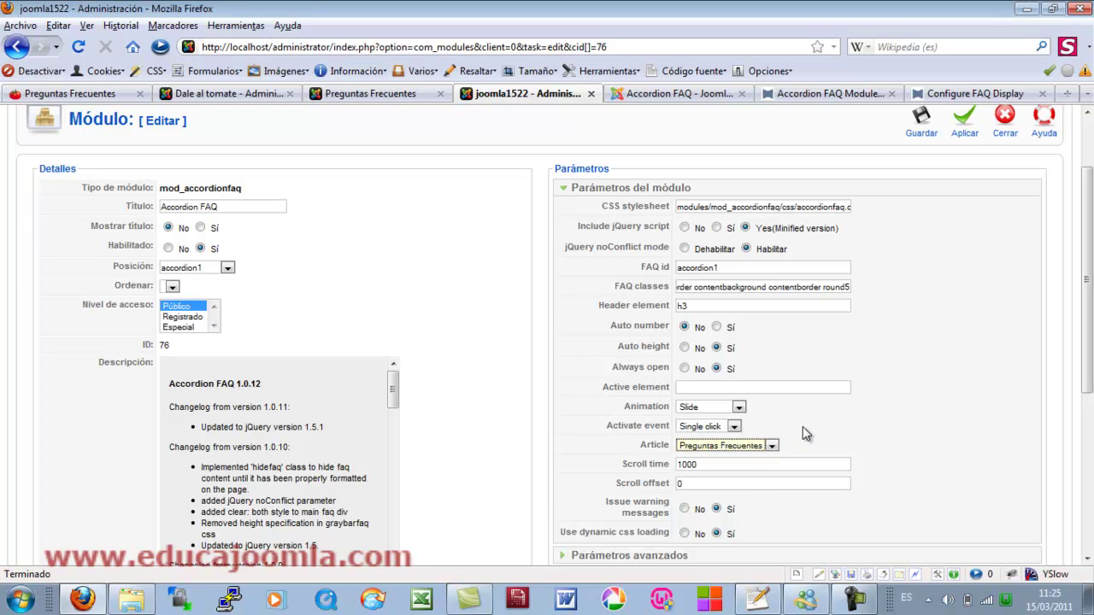
# - Read the scroll parameter descriptions and check how questions 1, 2 and 3 open on the live Preguntas Frecuentes page
pyautogui.moveTo(647, 488)
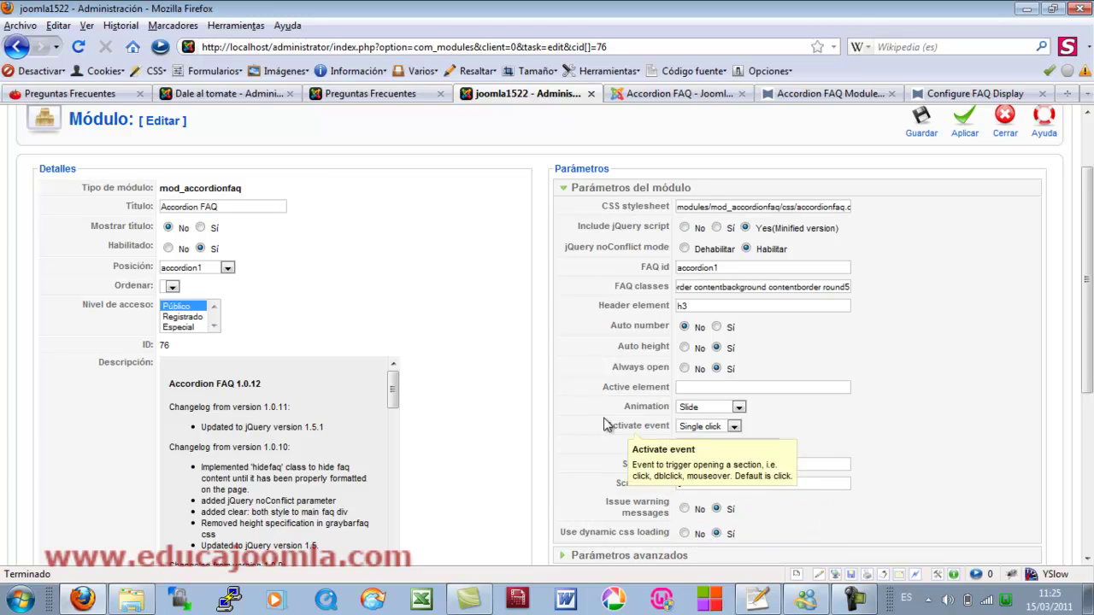
pyautogui.click(106, 93)
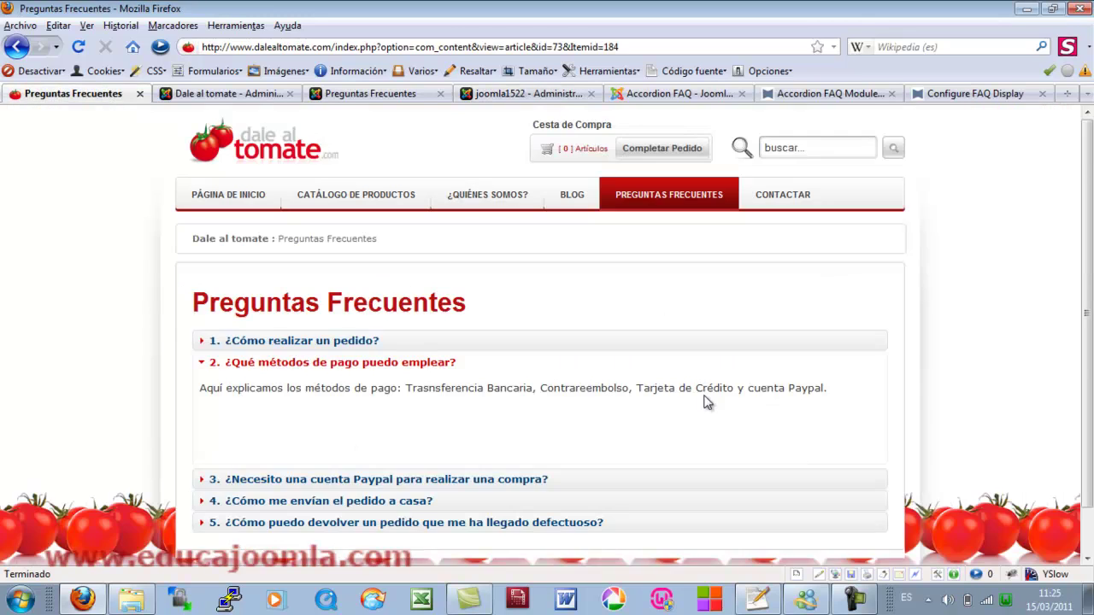
pyautogui.click(302, 343)
pyautogui.click(332, 459)
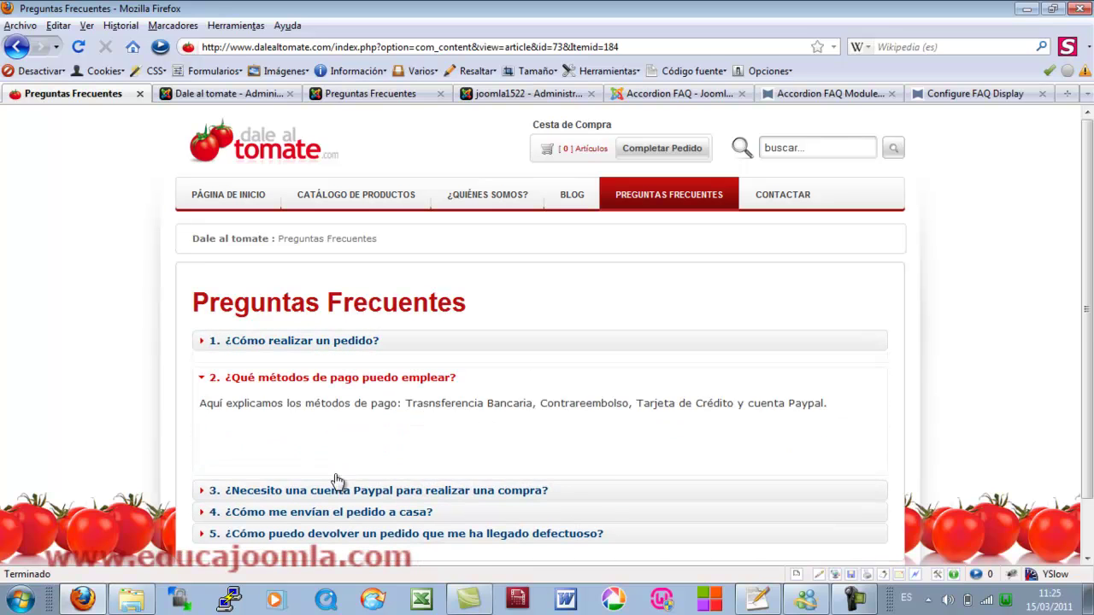
pyautogui.click(335, 481)
pyautogui.click(525, 94)
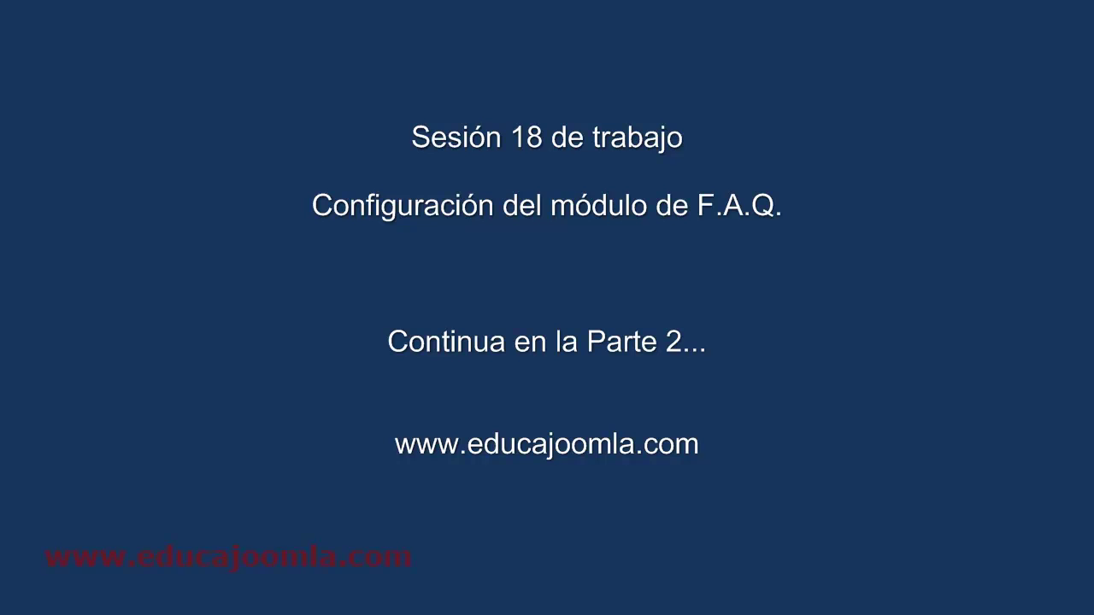